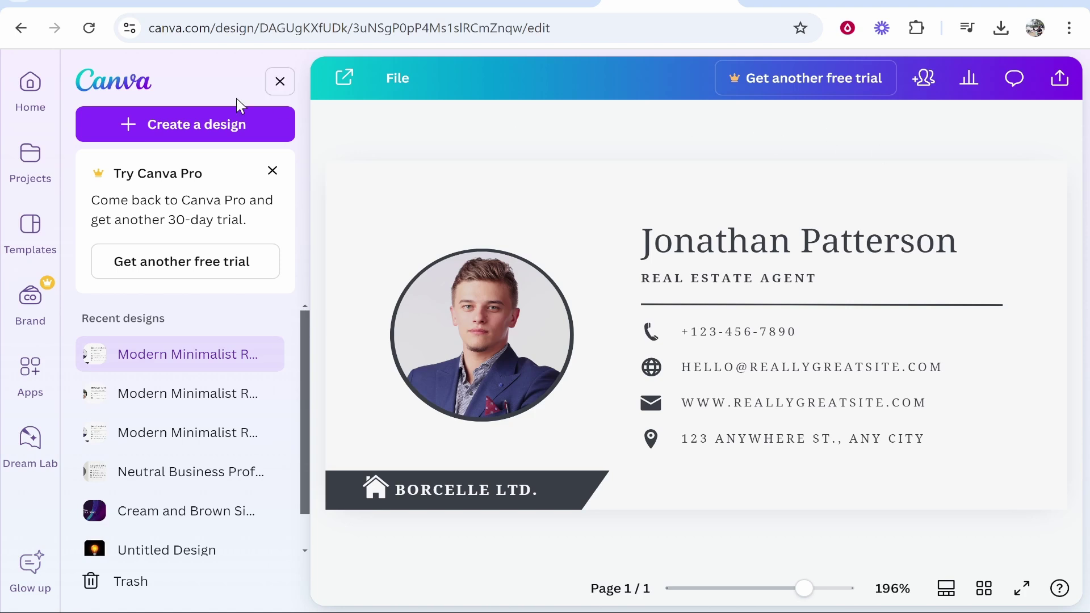
- From the Canva home page, search the template library for 'email signature'
left_click(131, 91)
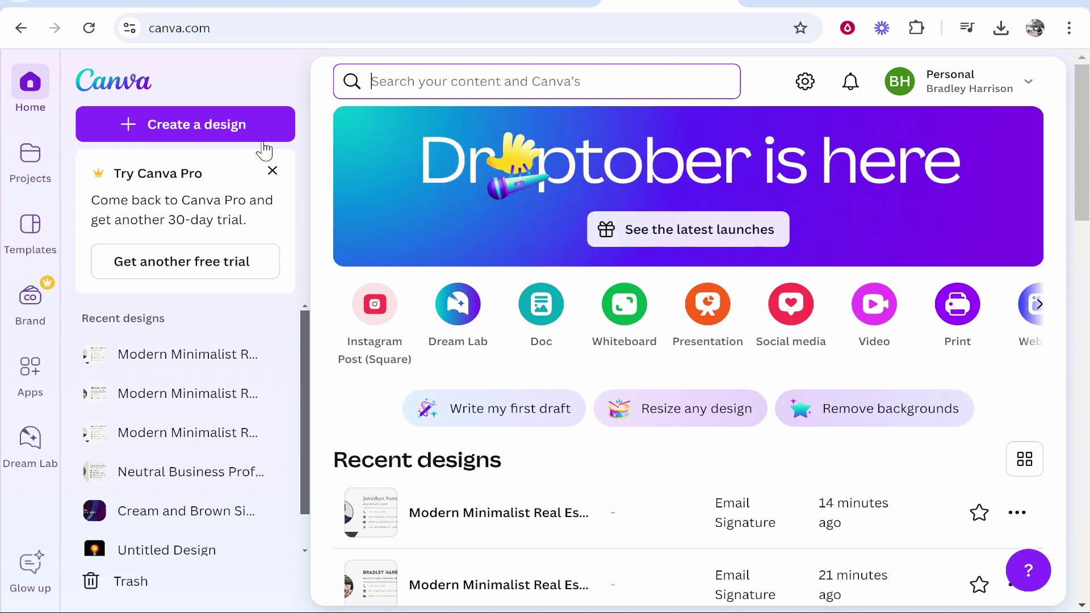
left_click(29, 226)
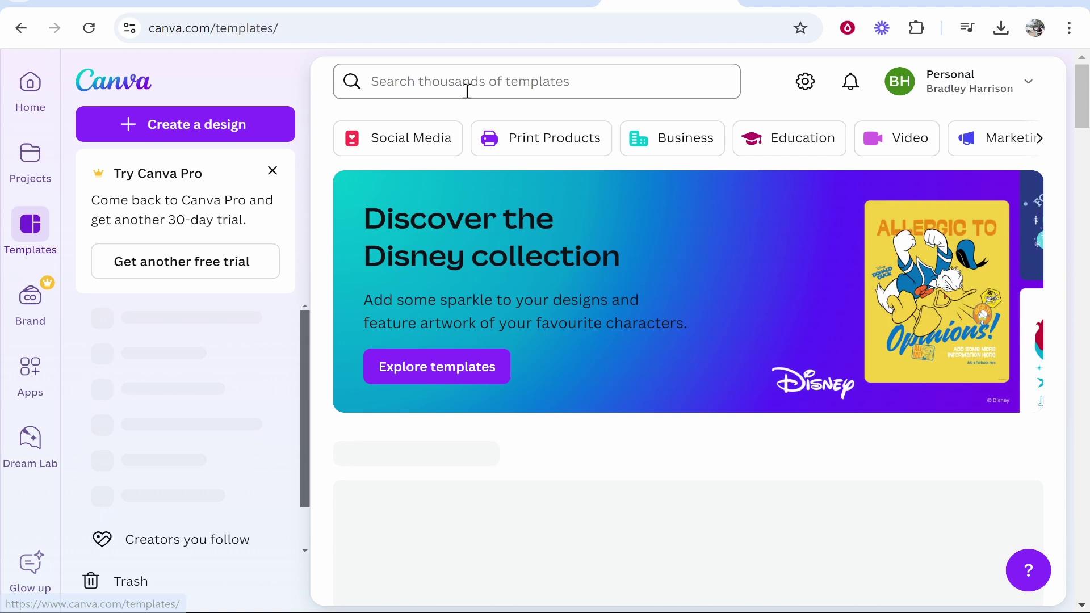
left_click(492, 83)
type("email")
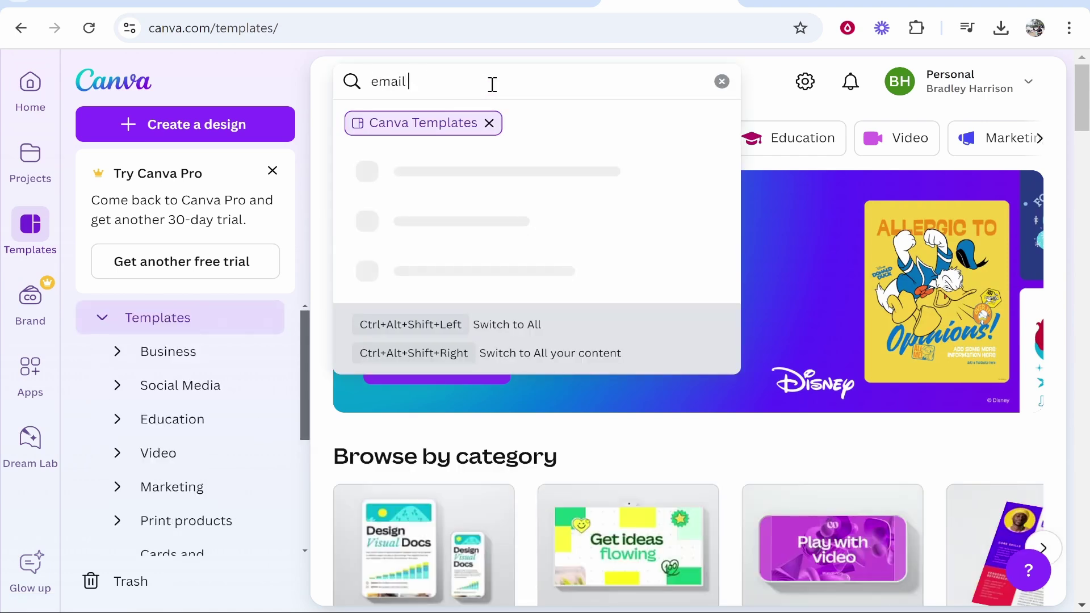
type(" signature")
key("Return")
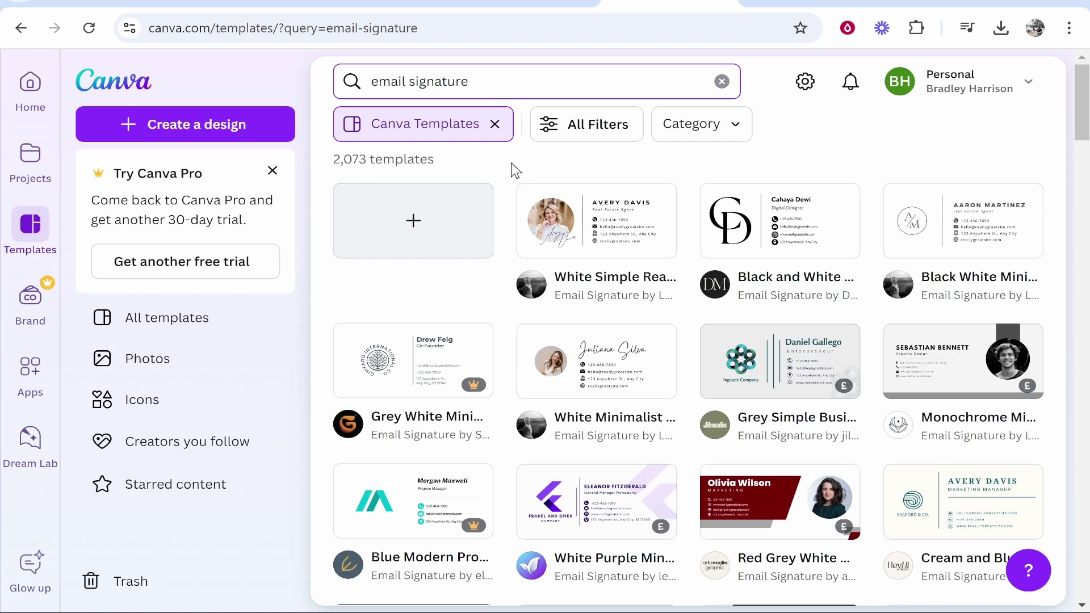
- Apply the Free price filter to the email signature templates, leaving 489 results
left_click(576, 126)
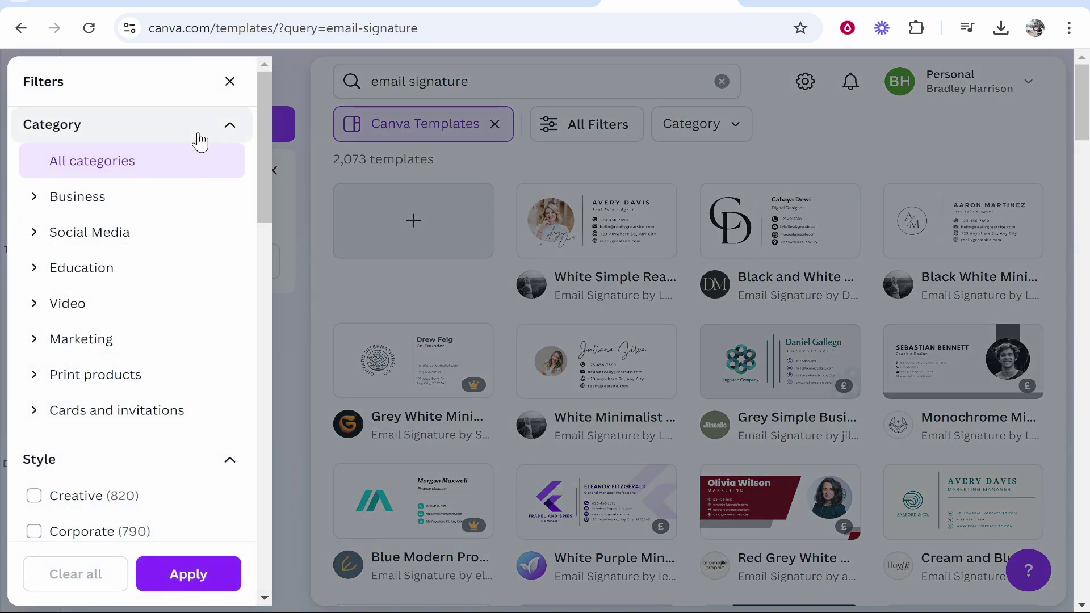
left_click_drag(262, 134, 263, 559)
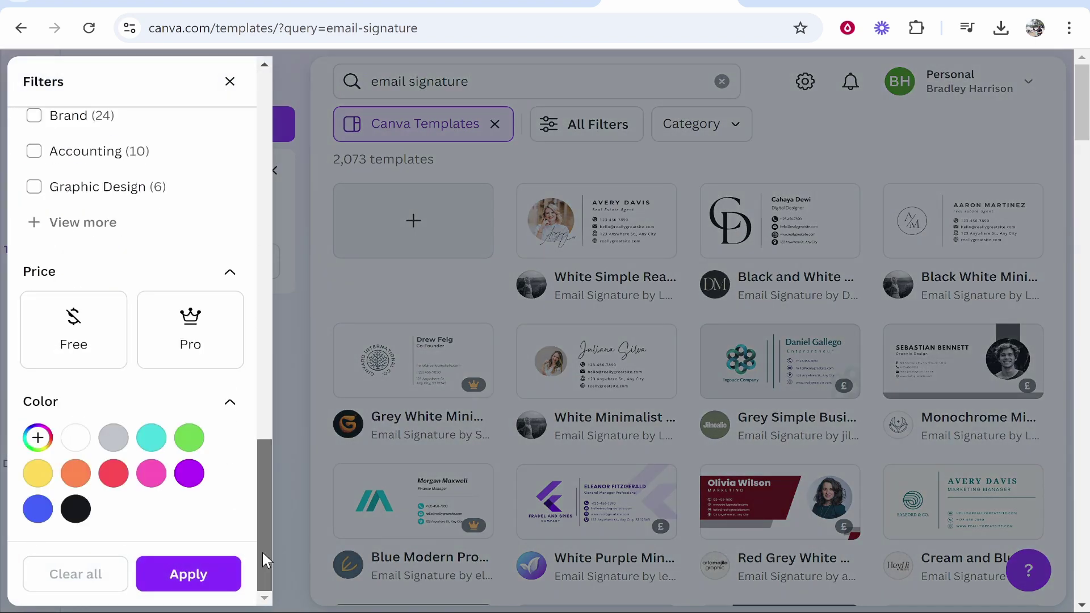
left_click(71, 340)
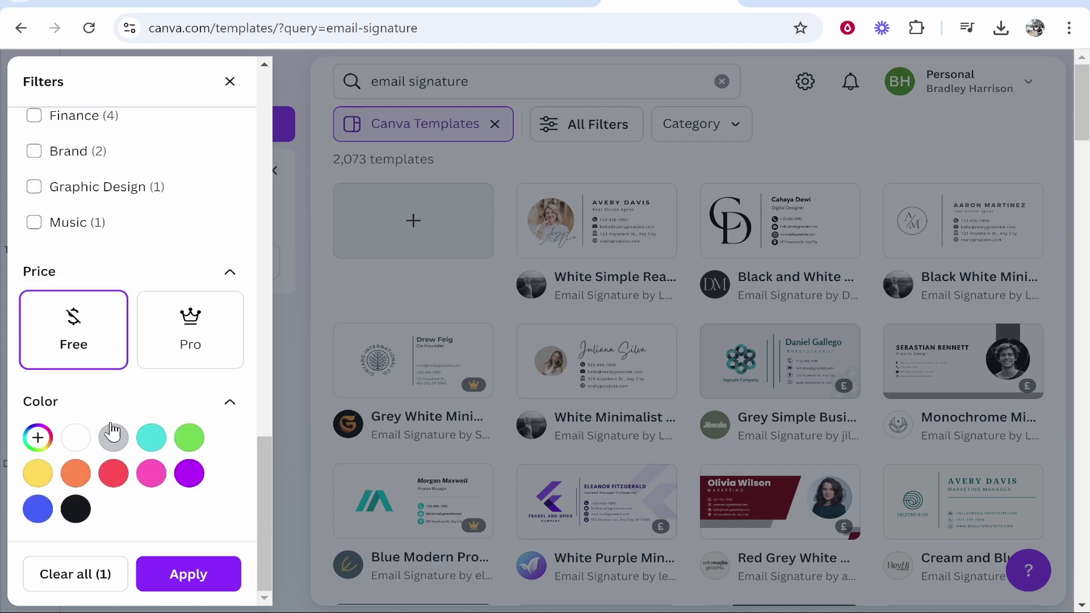
left_click(210, 574)
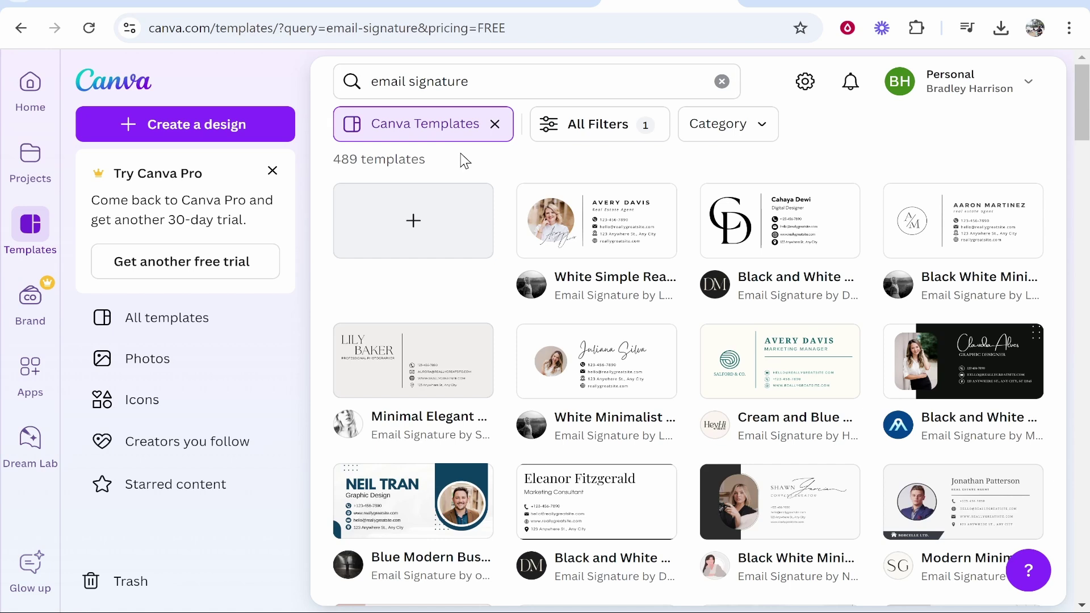
- Customize the Modern Minimalist Real Estate Agent Email Signature template as a new design
scroll(805, 340, "down", 3)
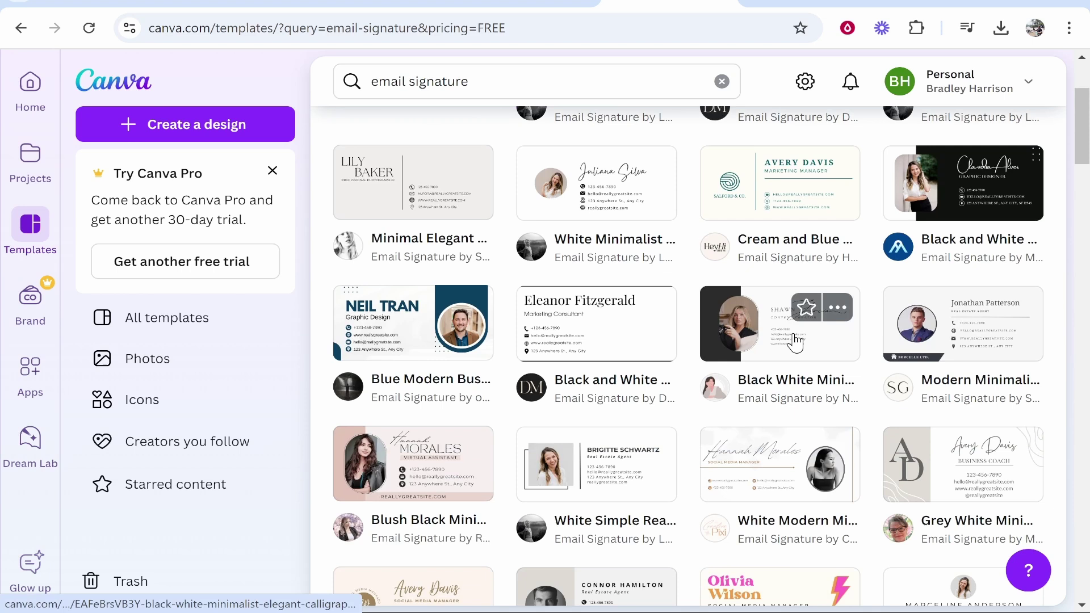
scroll(754, 356, "down", 2)
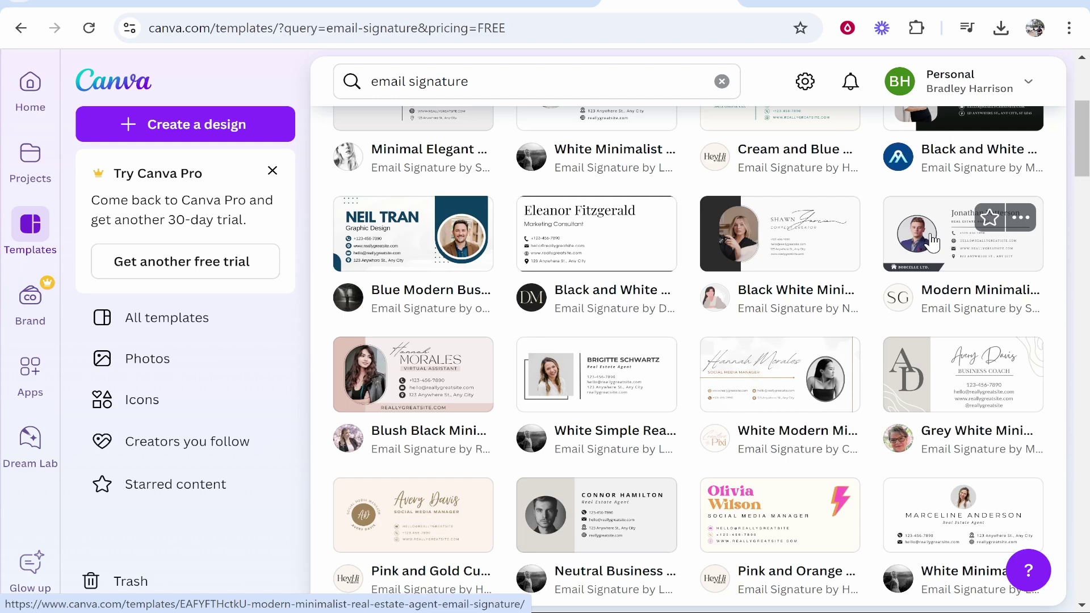
left_click(945, 244)
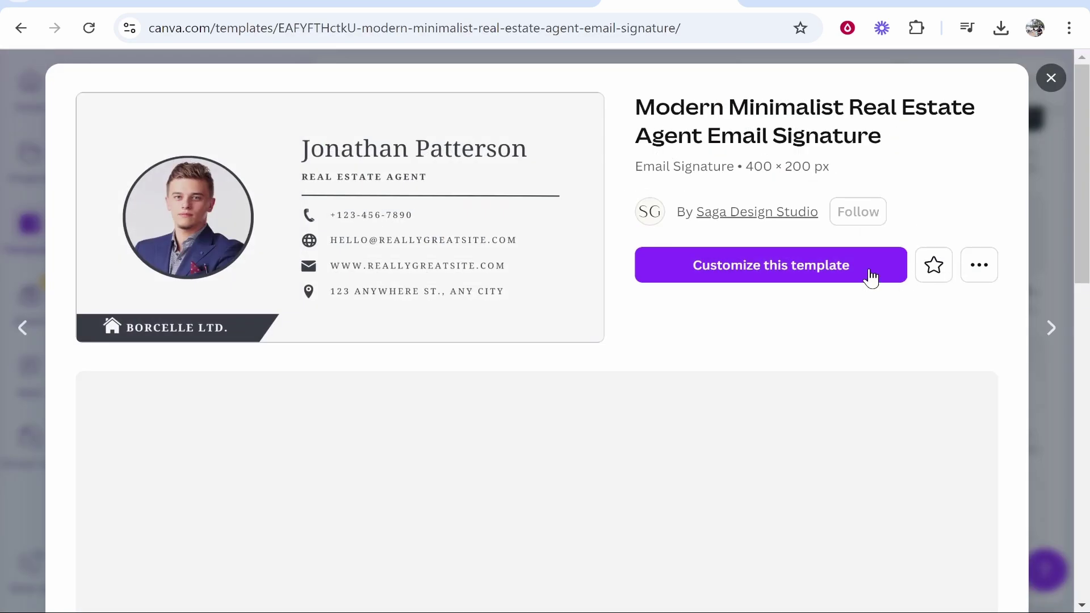
scroll(273, 318, "down", 1)
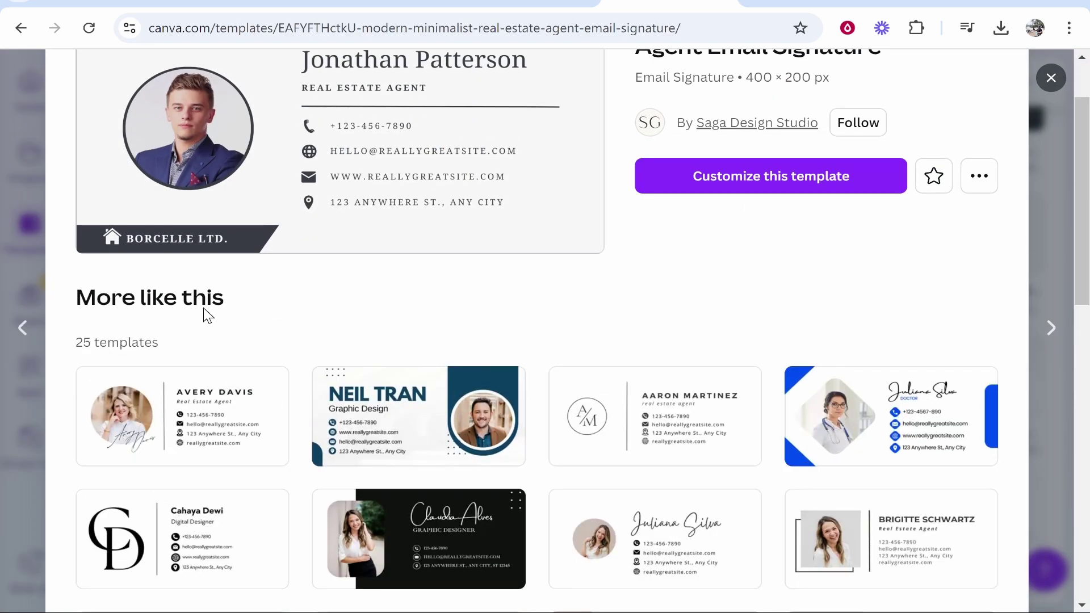
scroll(790, 316, "up", 1)
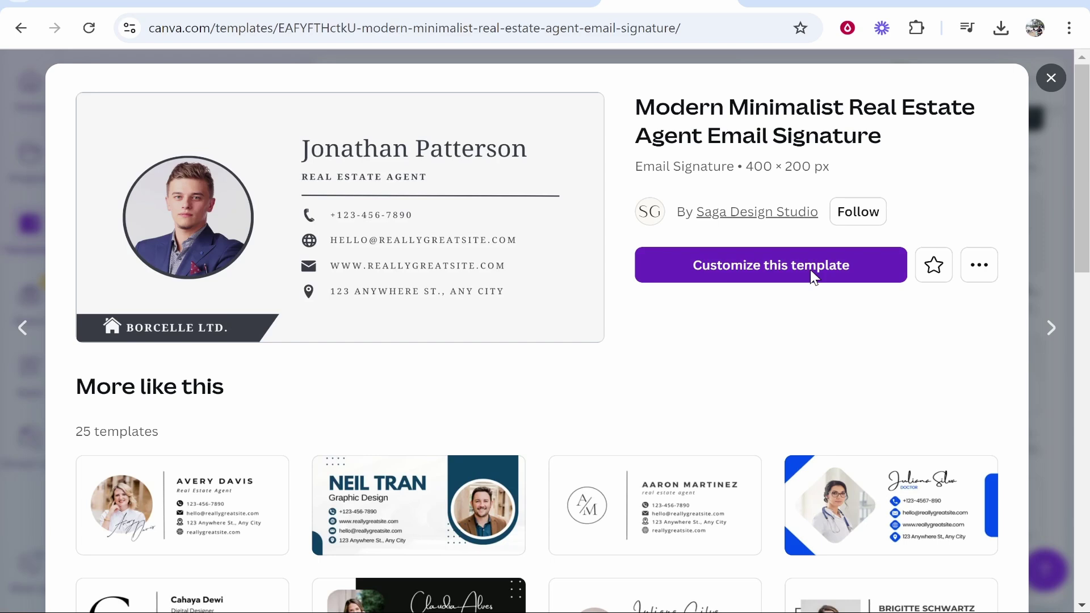
left_click(815, 271)
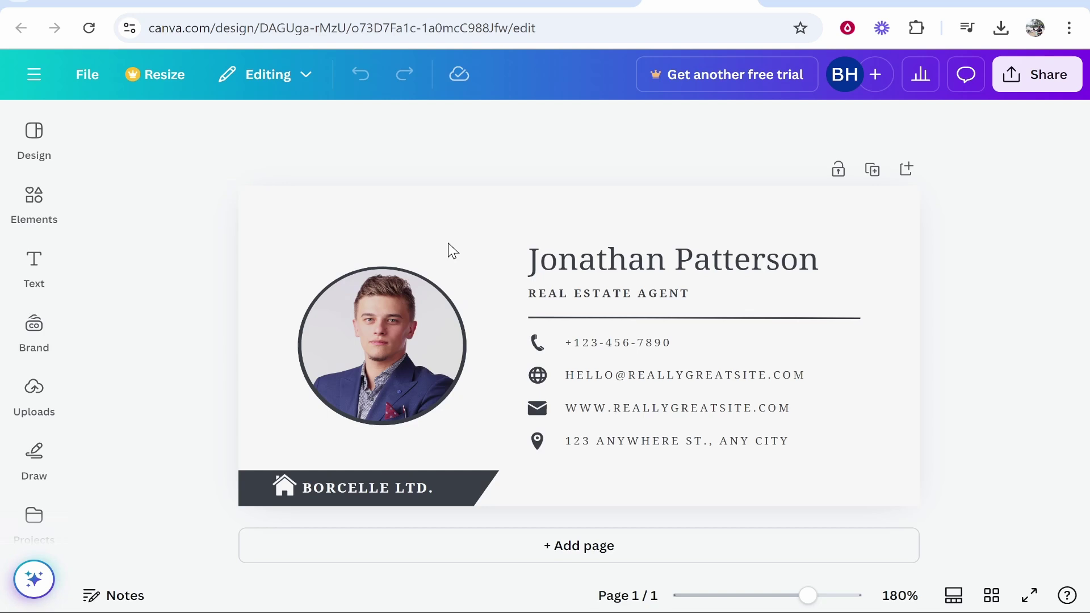
left_click(456, 220)
left_click(719, 249)
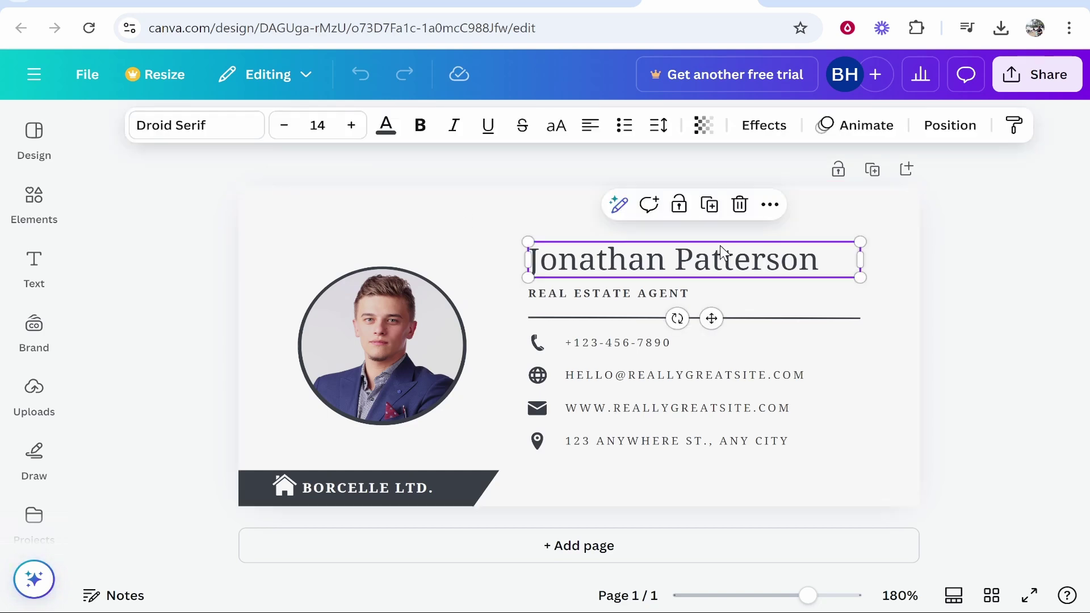
left_click(935, 253)
left_click(651, 271)
left_click(622, 294)
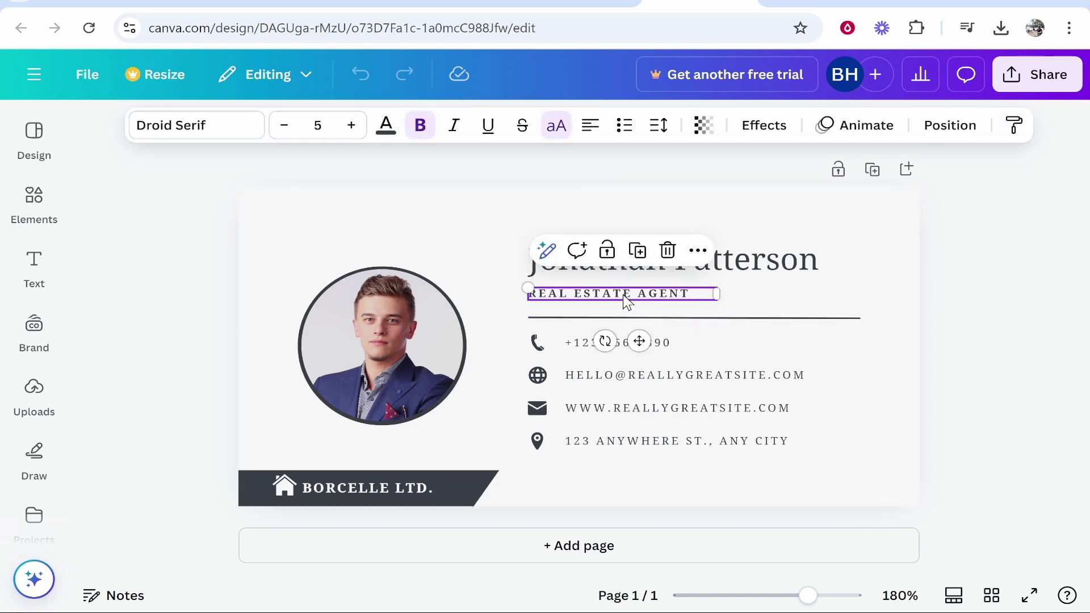
left_click(701, 318)
left_click(401, 308)
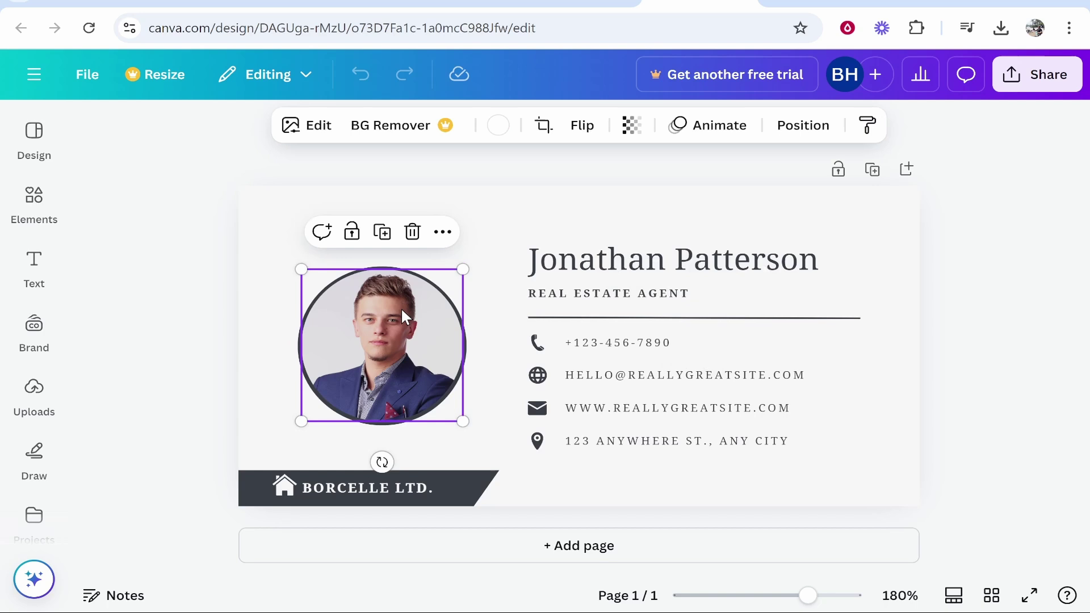
left_click(379, 483)
left_click(485, 482)
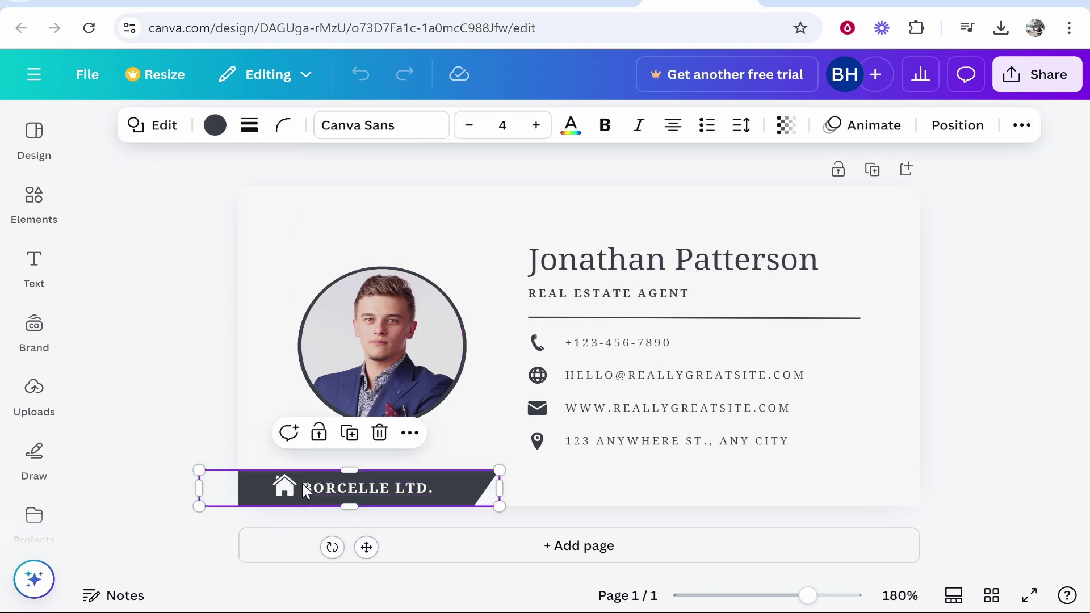
left_click(301, 484)
left_click(292, 487)
left_click(676, 465)
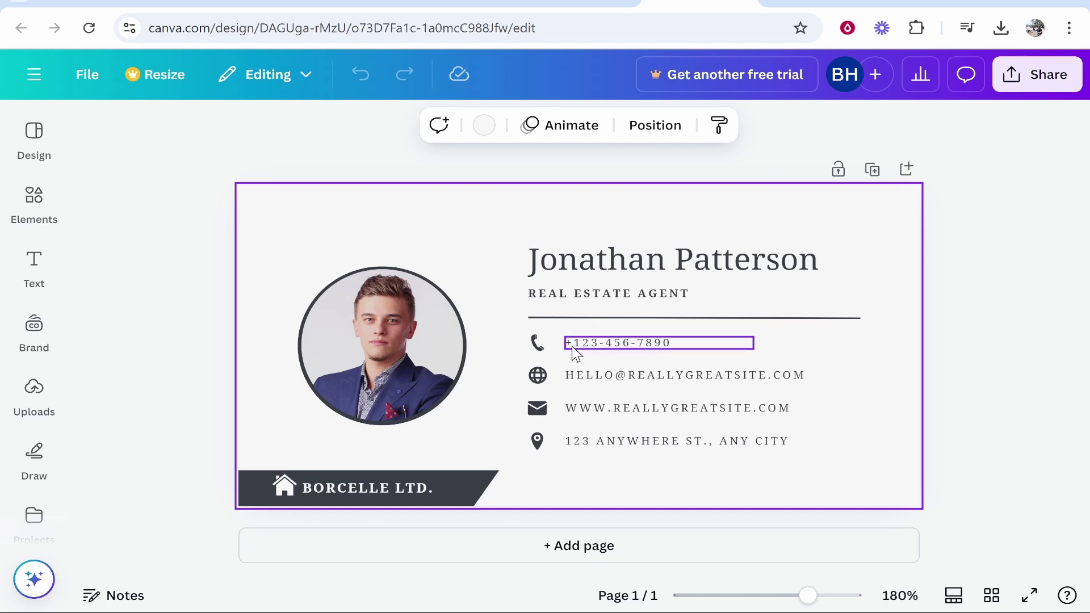
- Delete the street address text line from the signature
left_click(772, 442)
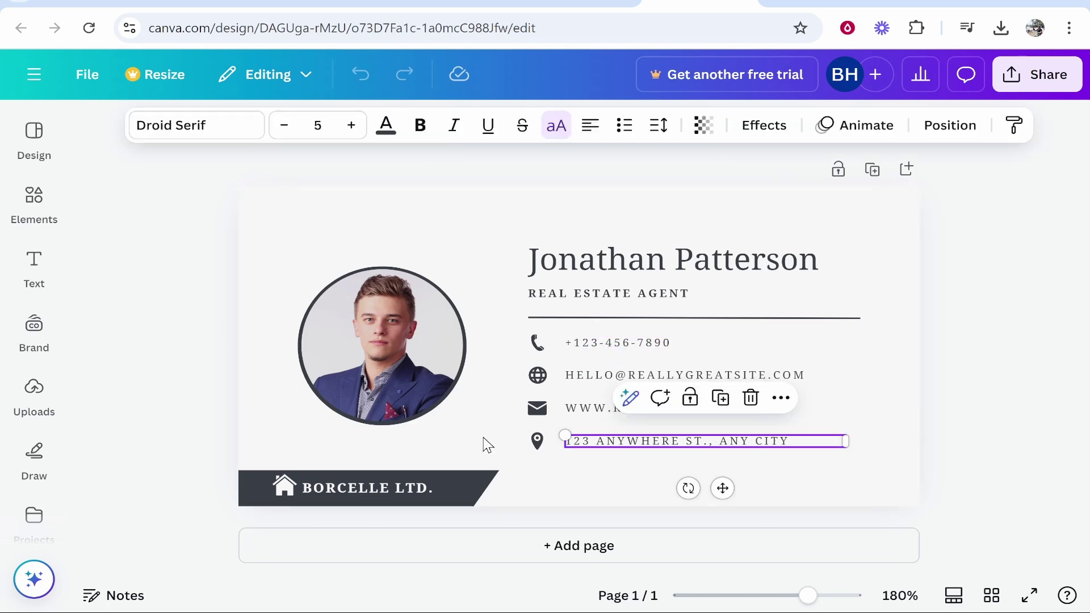
left_click(532, 442)
left_click(537, 441)
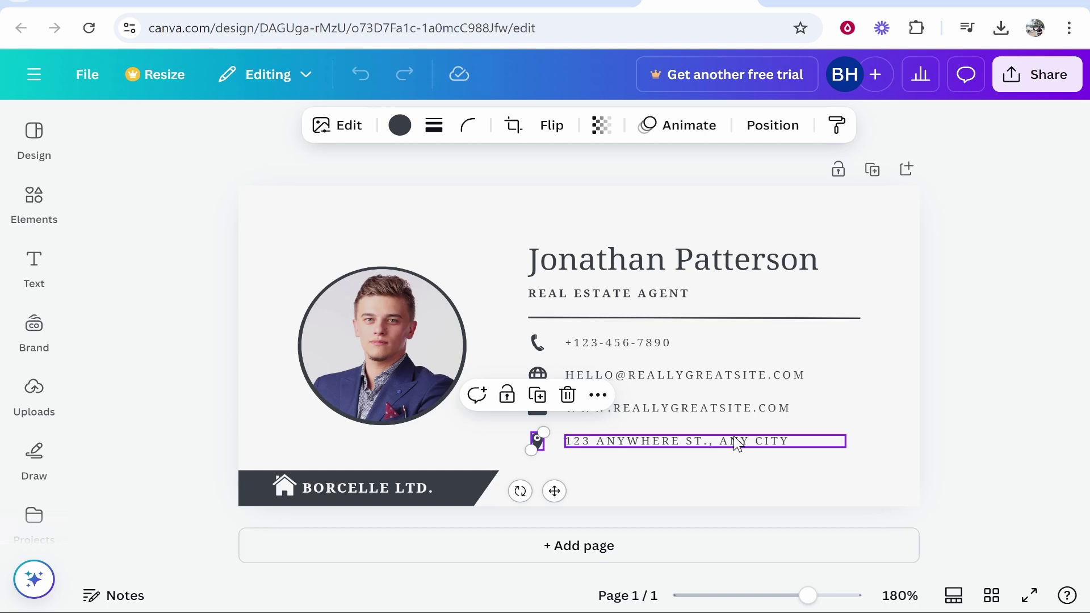
left_click(1011, 442)
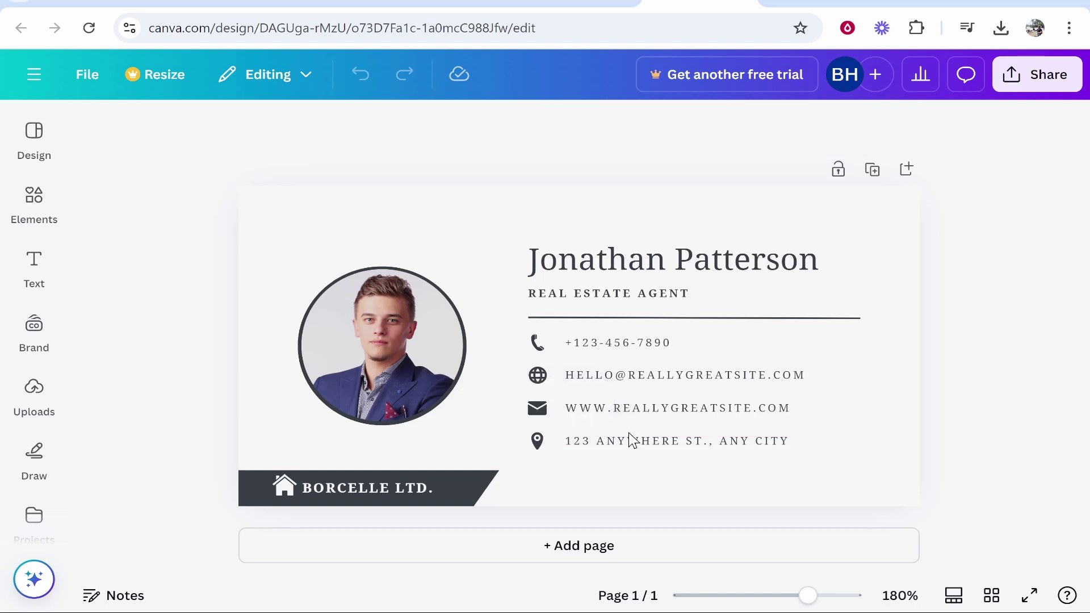
left_click(632, 441)
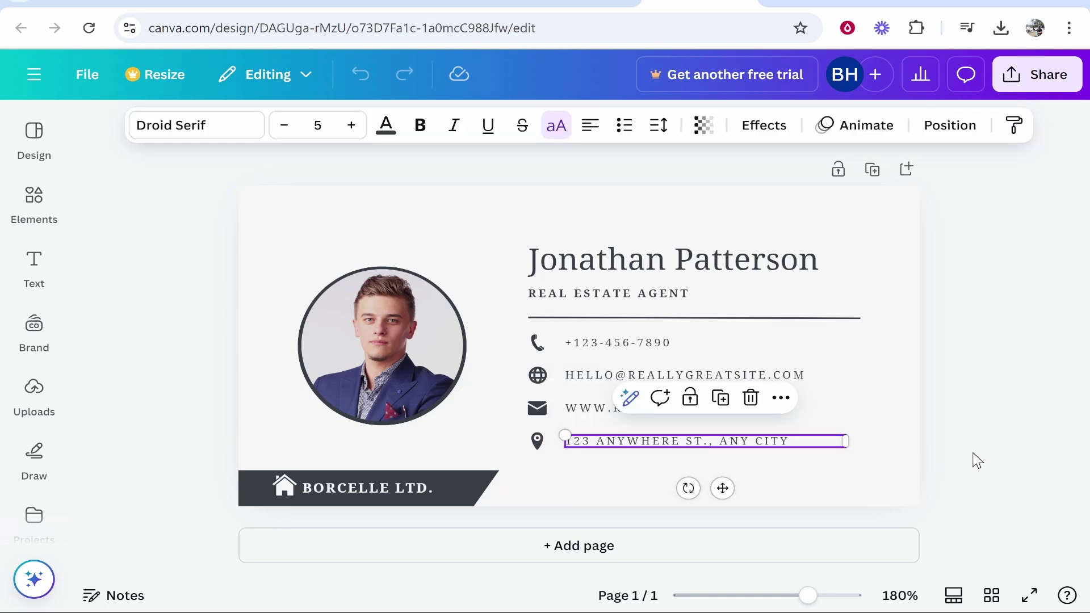
left_click(752, 399)
- Delete the leftover location pin icon and select the Borcelle company banner
left_click(537, 441)
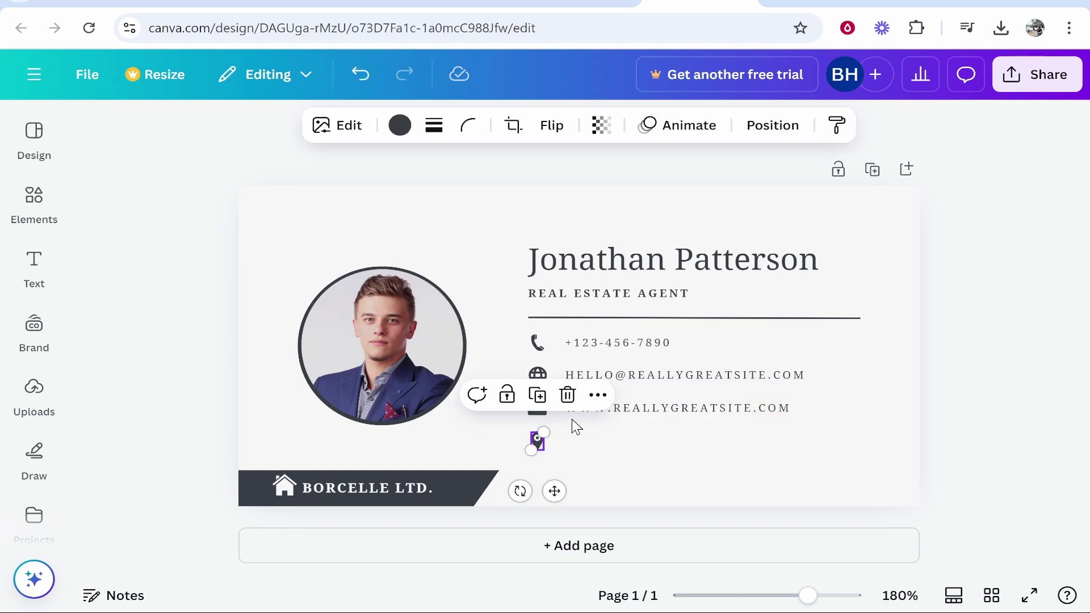
key("Delete")
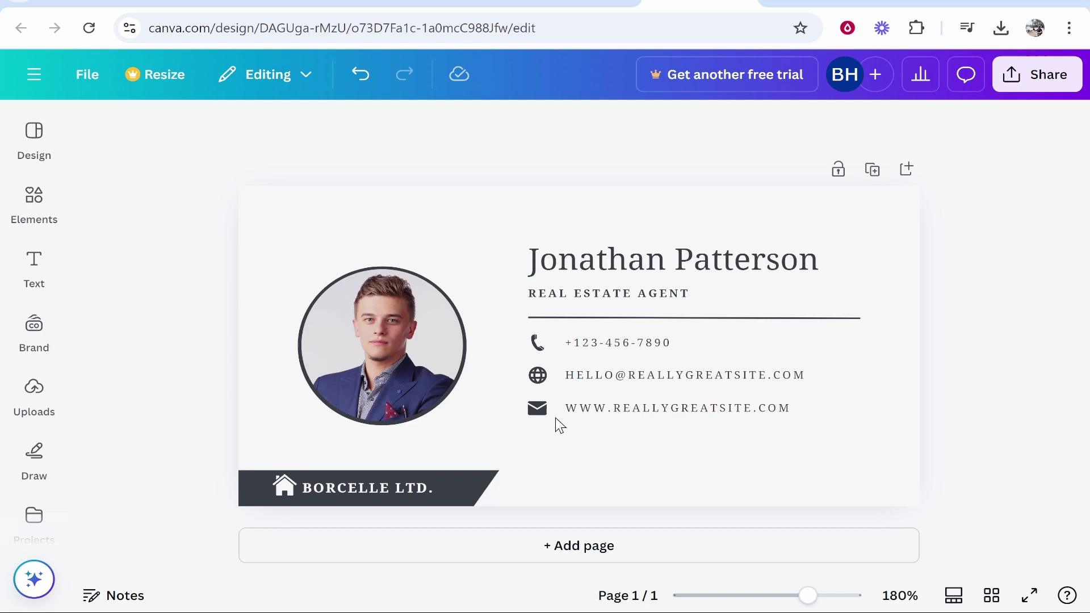
left_click_drag(259, 442, 528, 499)
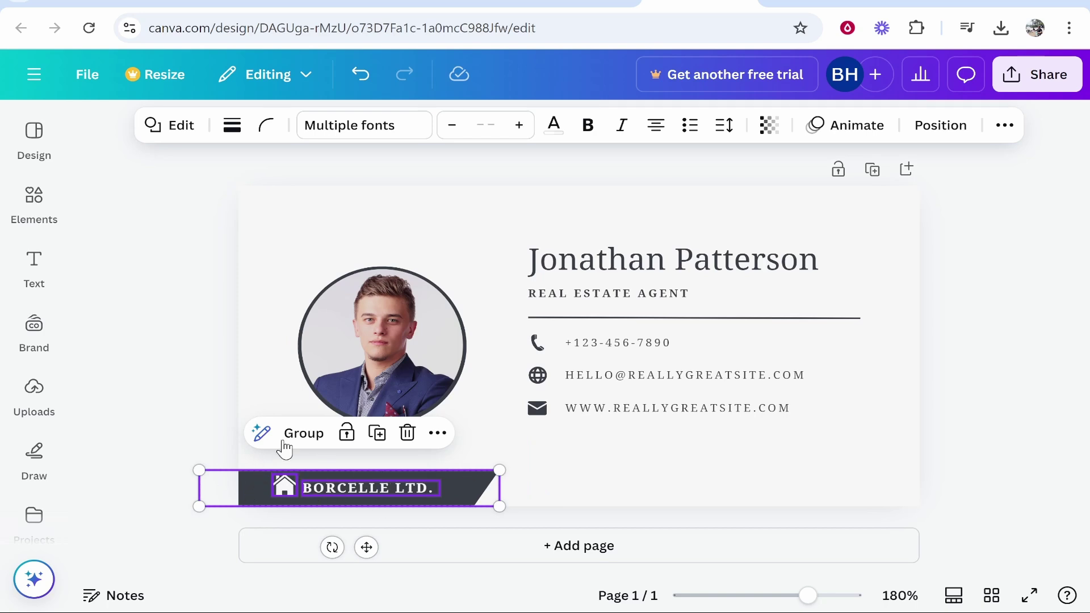
left_click(408, 433)
left_click(788, 256)
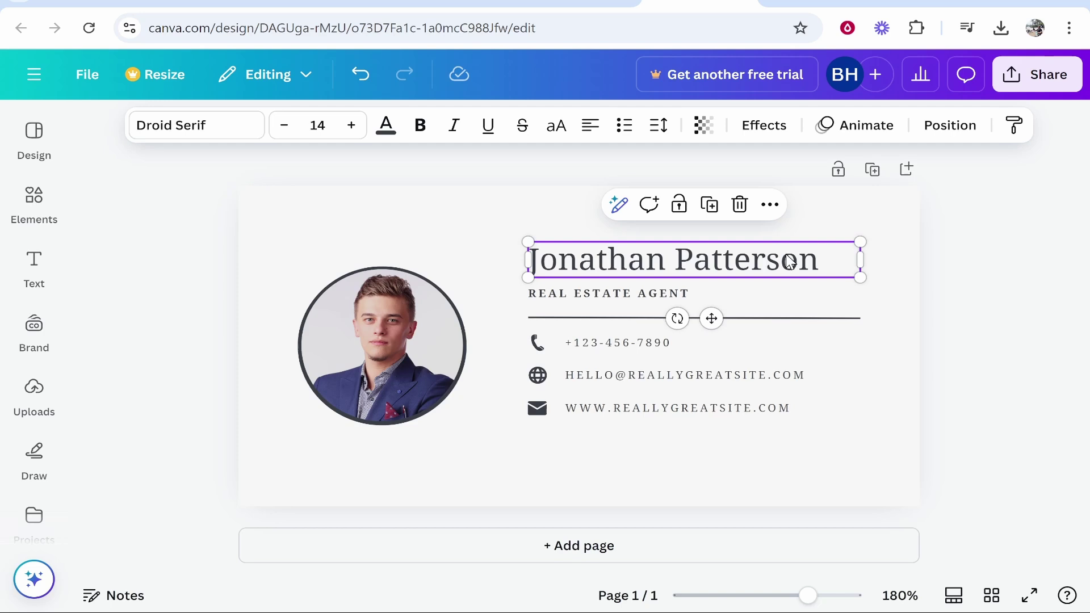
left_click(826, 254)
left_click(829, 255)
left_click_drag(829, 255, 515, 257)
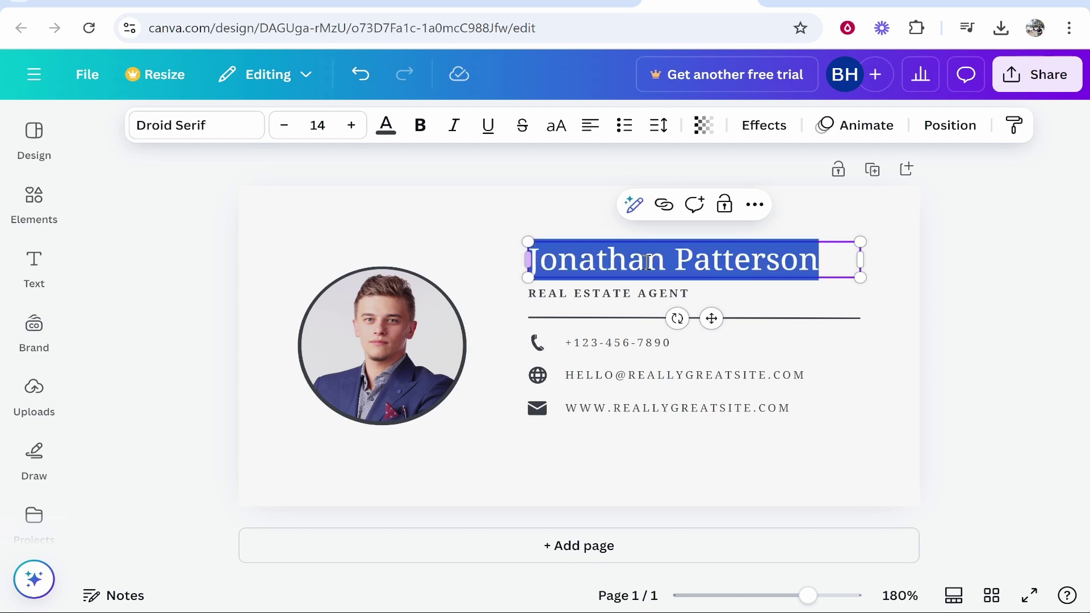
type("Bradley H")
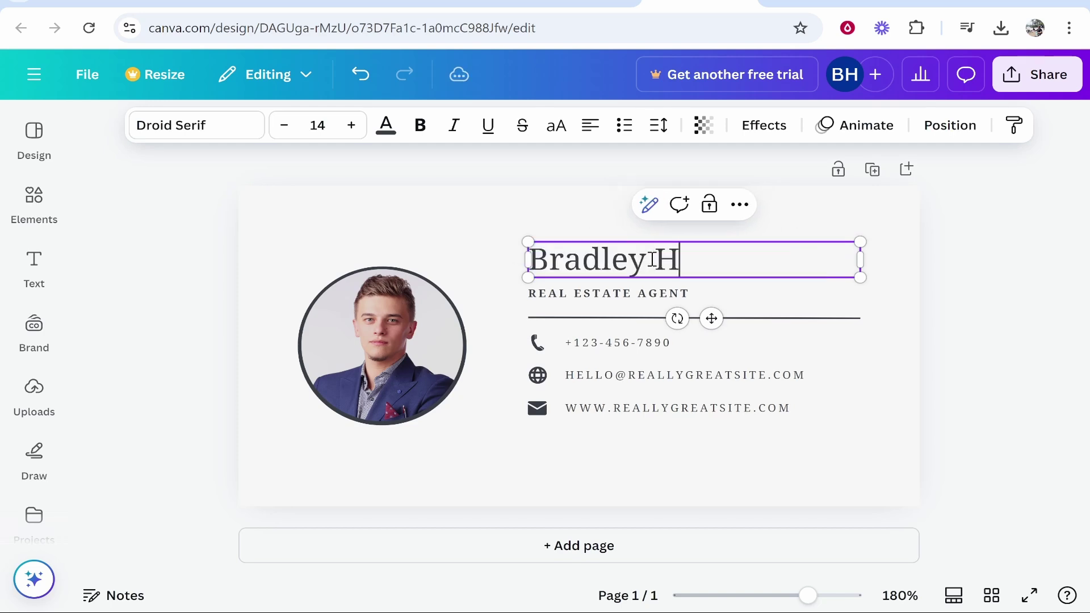
type("arrison")
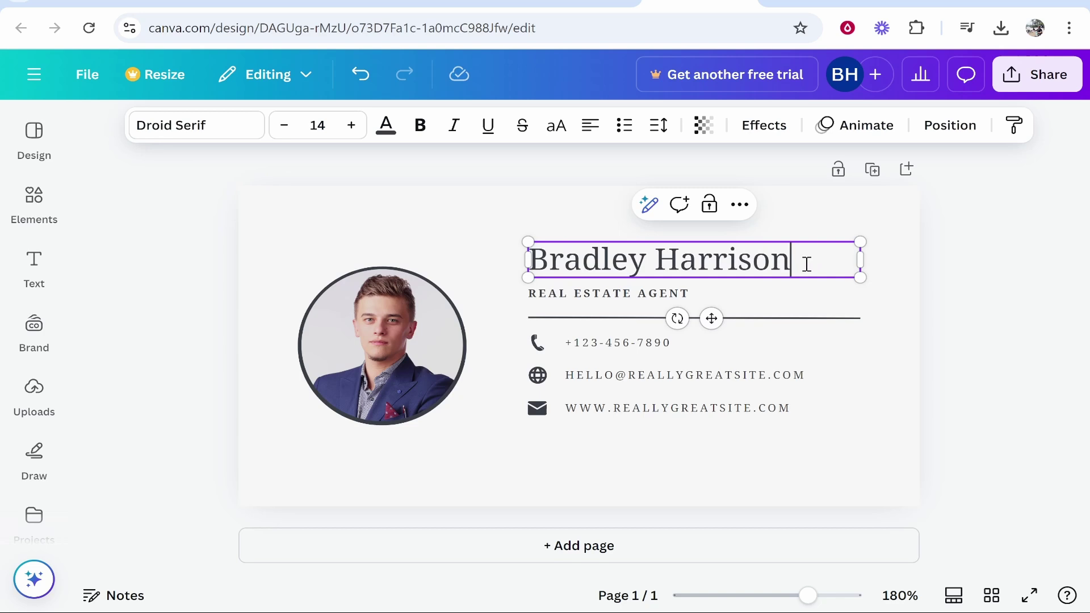
left_click_drag(804, 260, 526, 260)
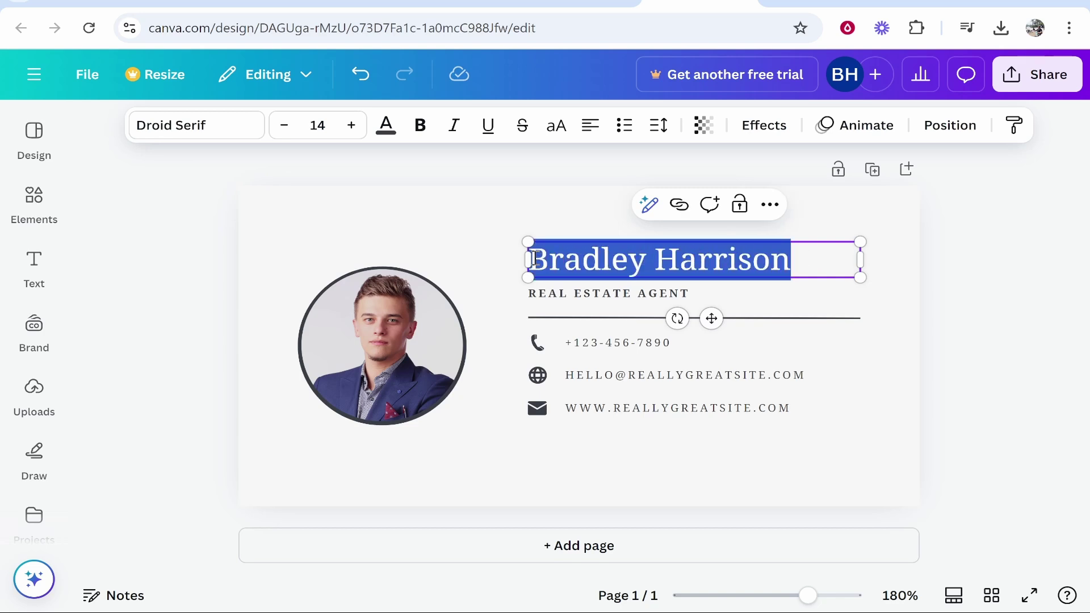
left_click(215, 136)
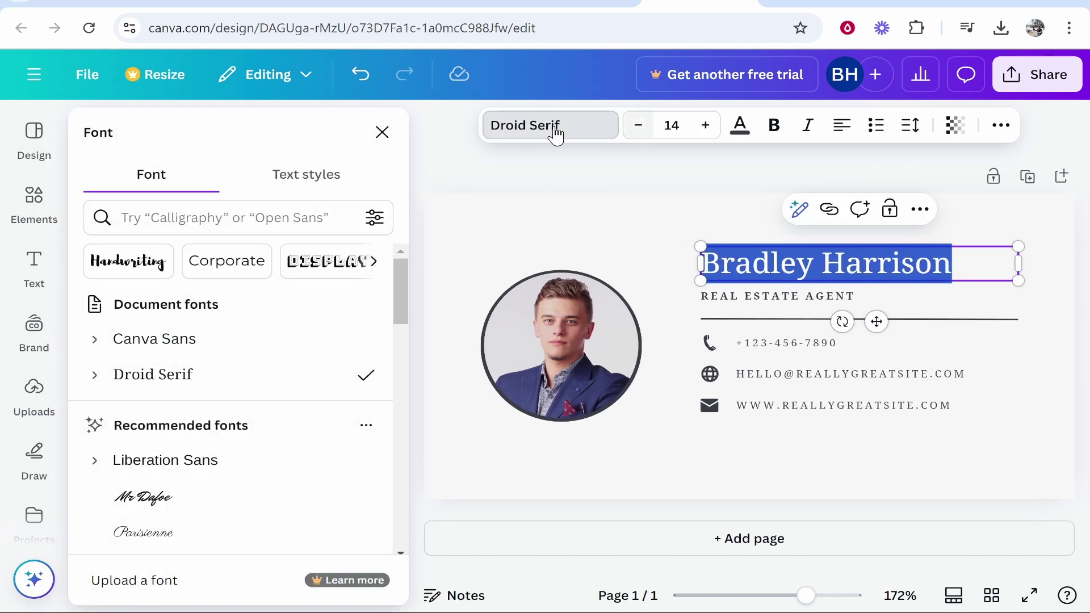
left_click(202, 128)
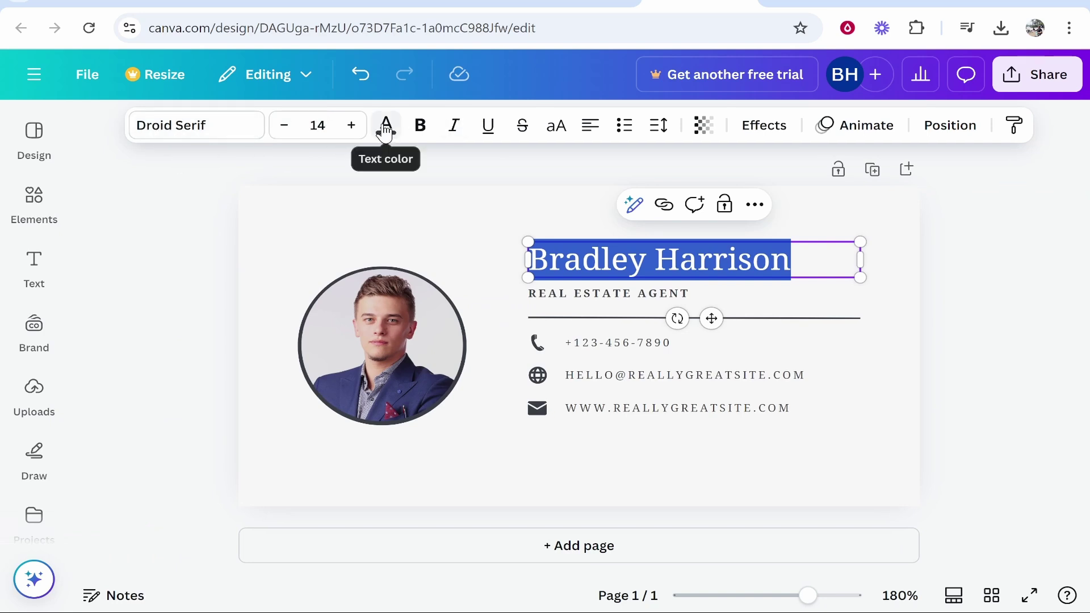
left_click(214, 136)
scroll(233, 397, "down", 5)
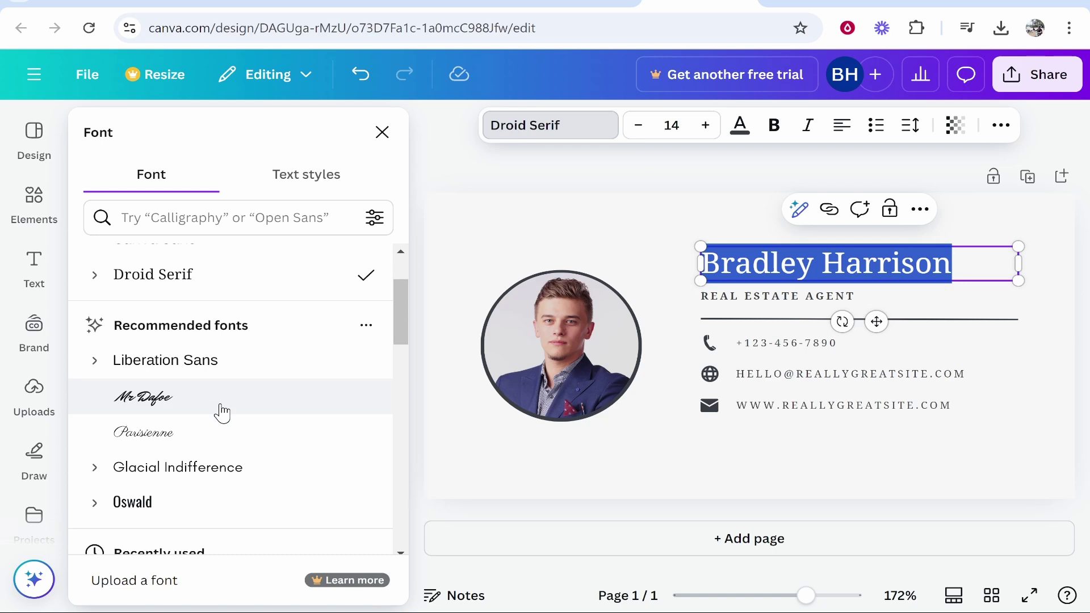
left_click(163, 421)
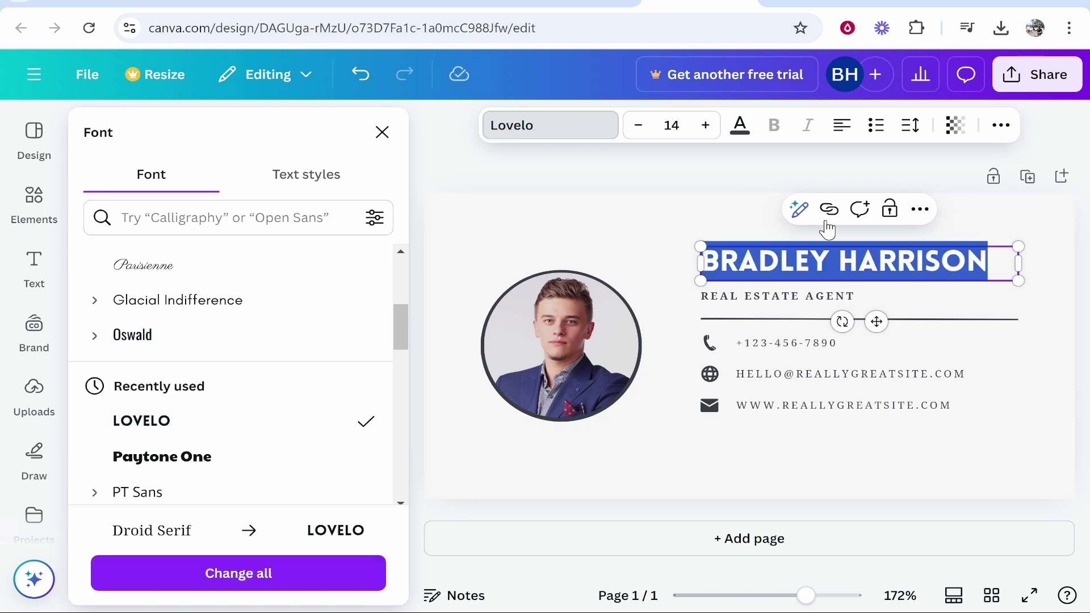
left_click(1002, 264)
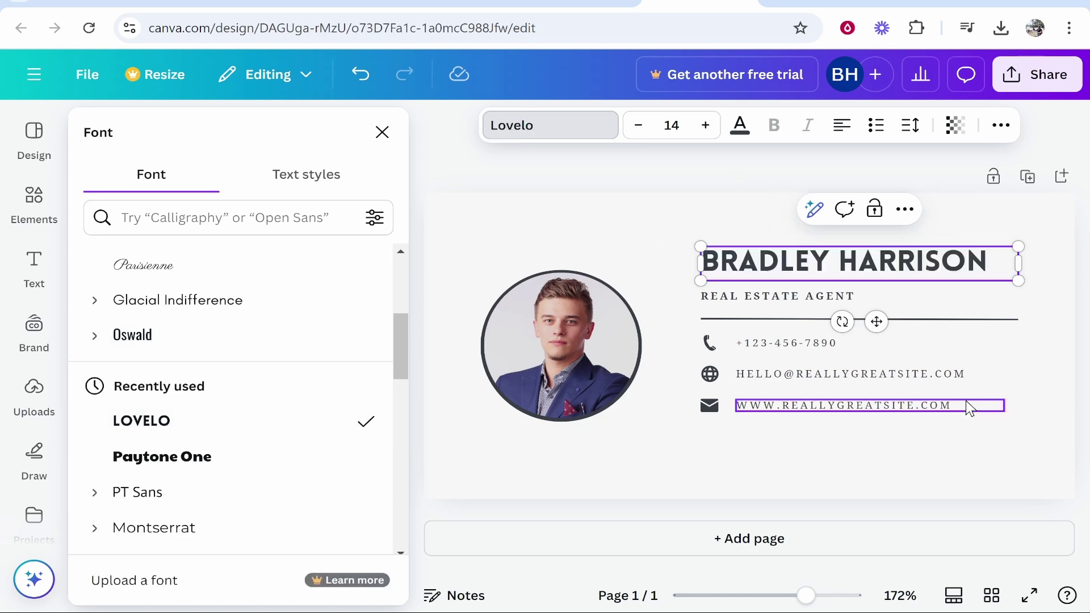
left_click(840, 405)
left_click(652, 239)
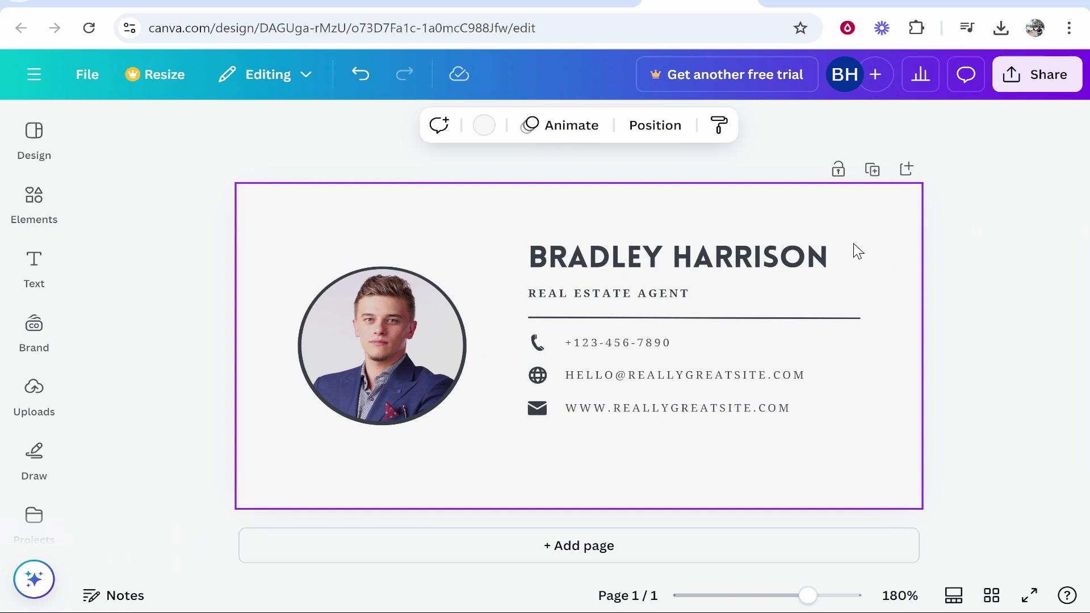
- Overwrite the REAL ESTATE AGENT text with 'SEARCH BASED YOUTUBE CHANNELS', then reselect its box
double_click(690, 295)
left_click(690, 297)
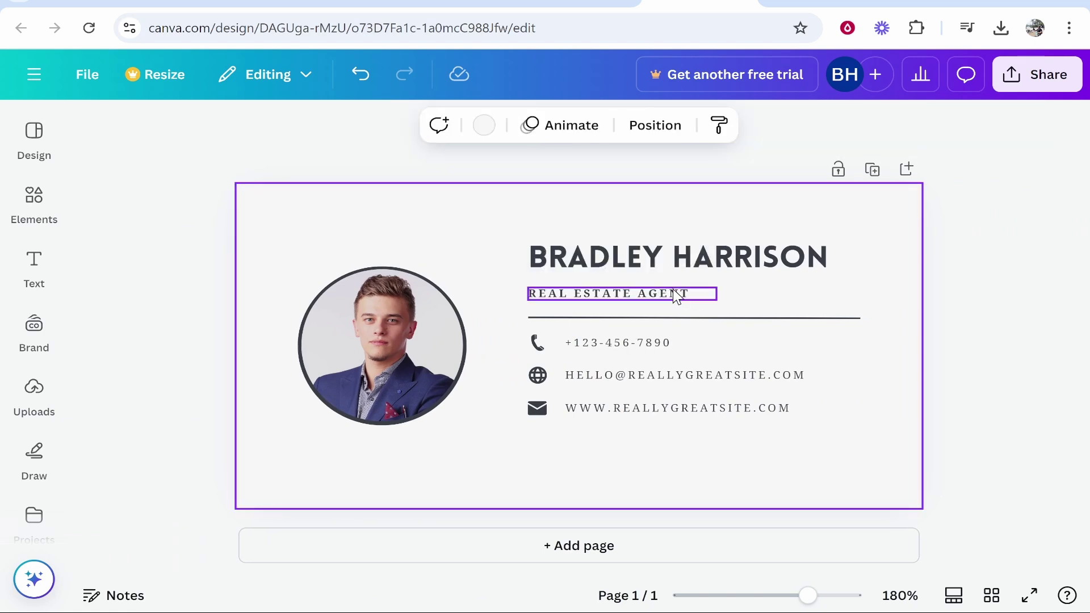
double_click(681, 290)
type("SEA")
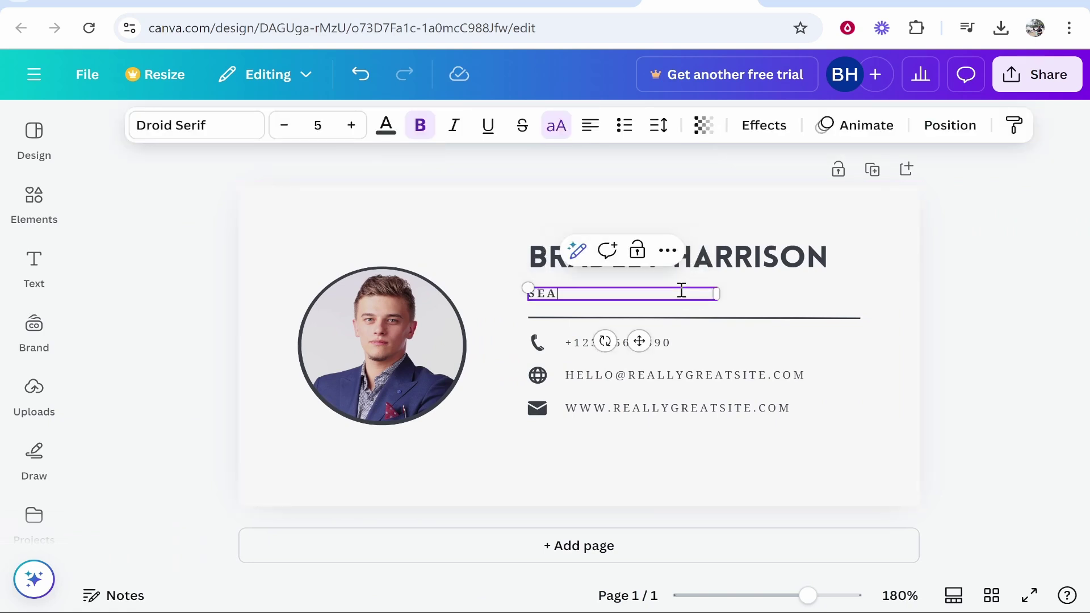
type("RCH BASED YOUTUBE CHA")
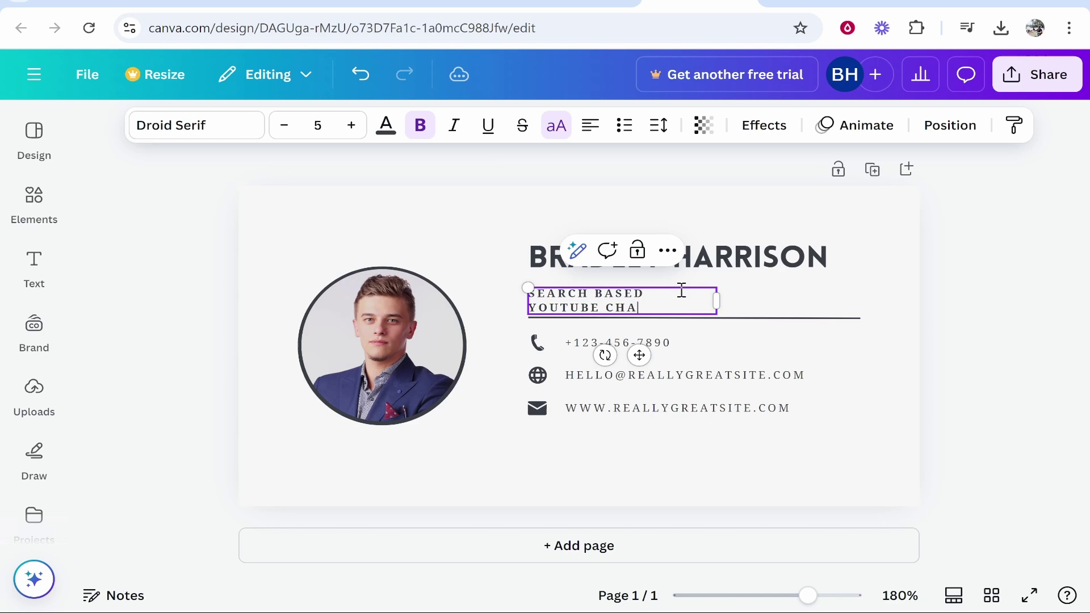
type("NNELS")
left_click(900, 307)
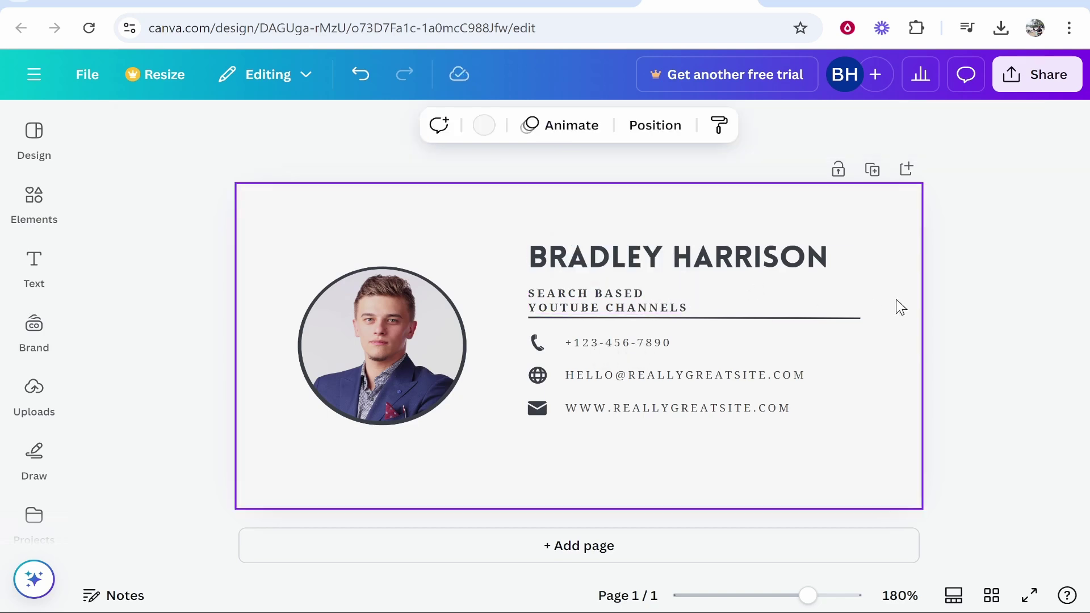
left_click(595, 304)
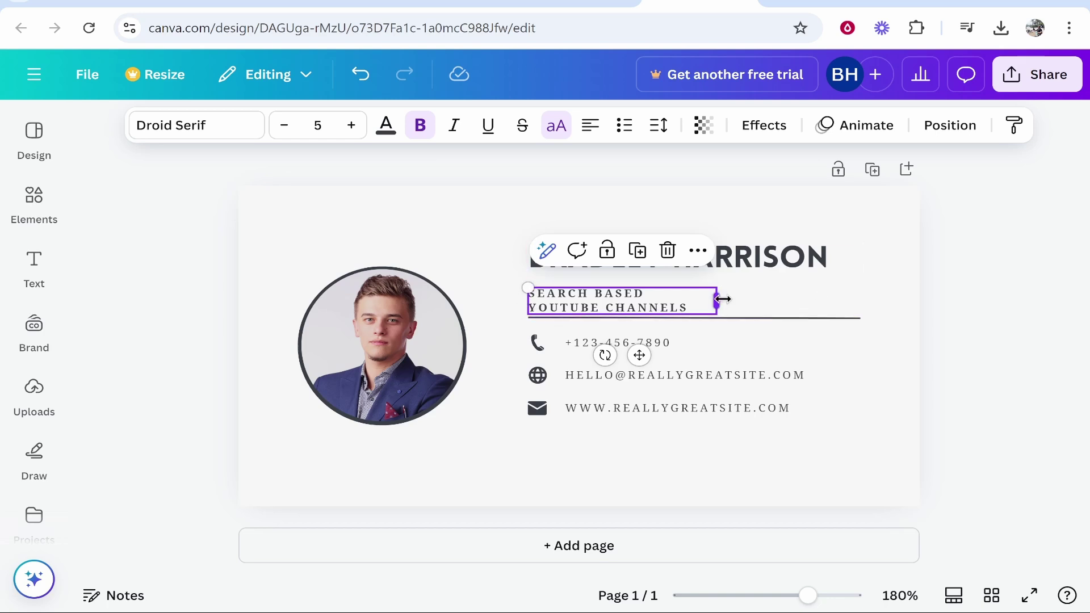
- Widen the subtitle box to fit one line and nudge it down two steps
left_click_drag(717, 300, 829, 296)
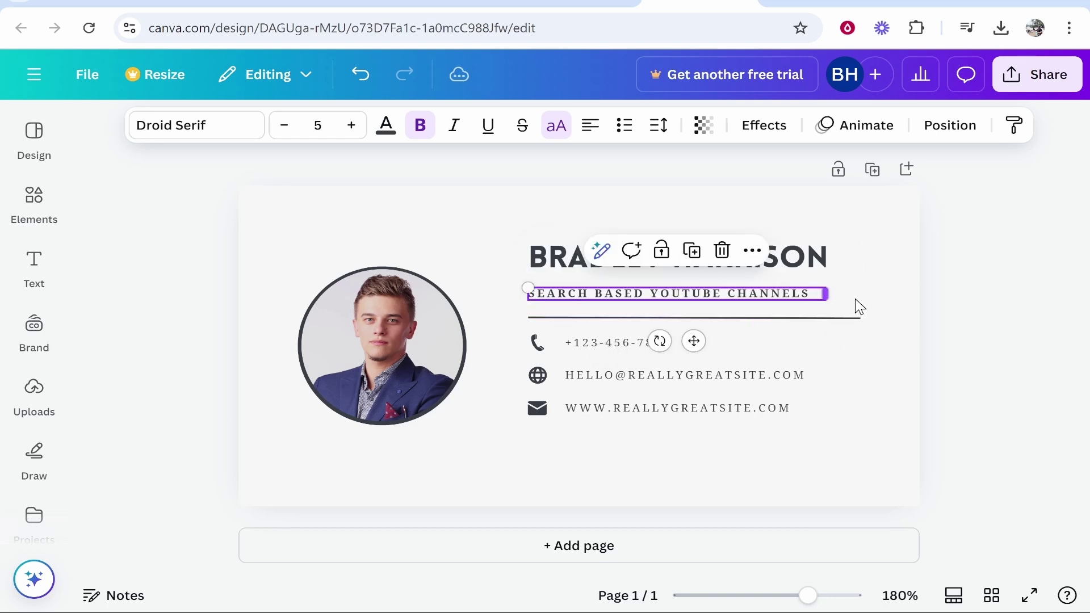
left_click(855, 307)
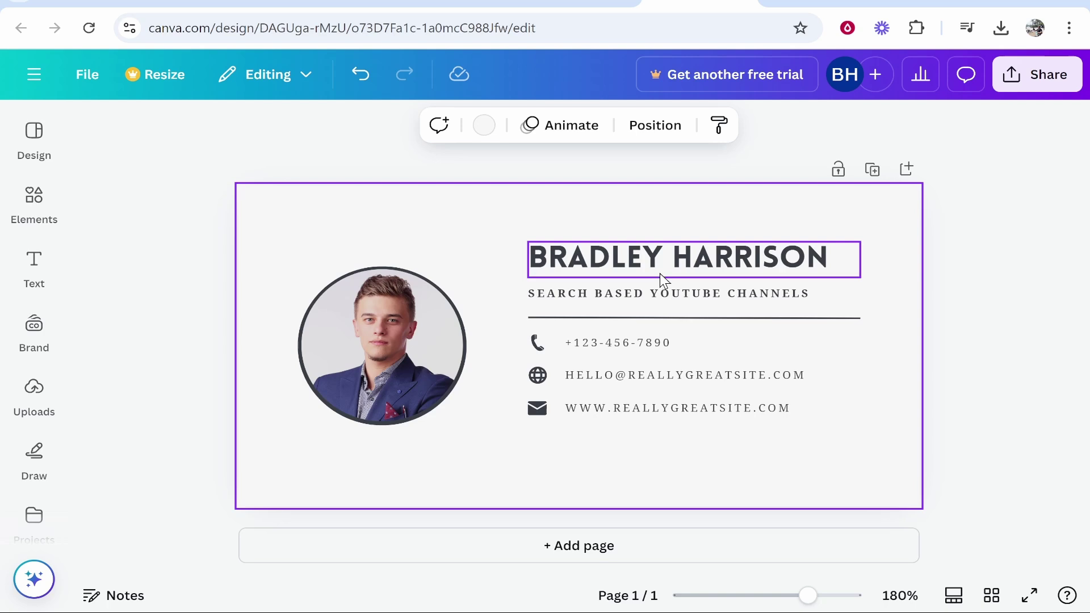
left_click(679, 295)
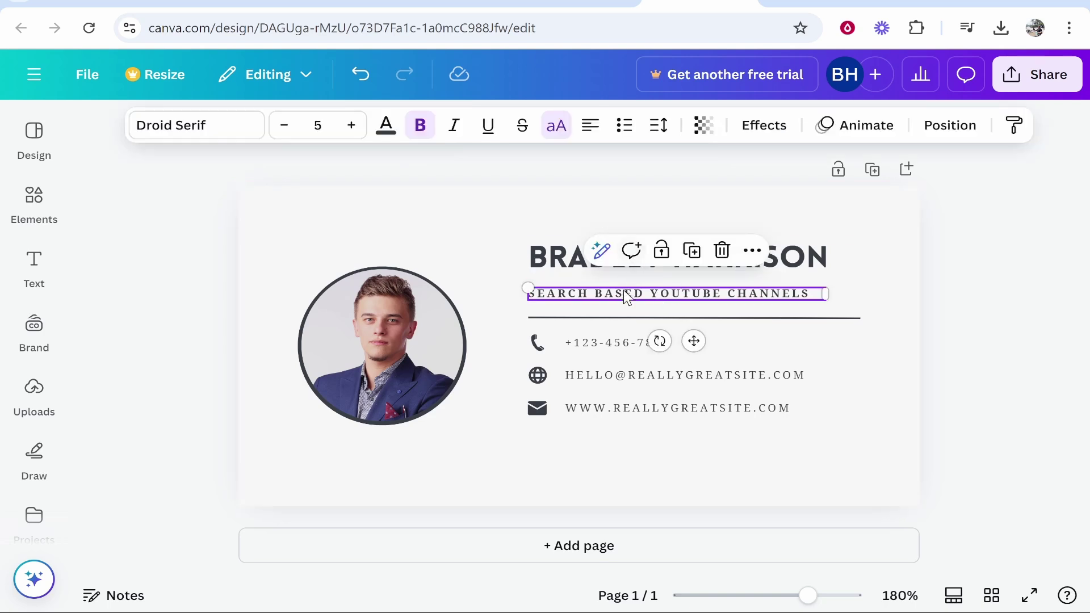
key("Escape")
left_click(664, 296)
key("Down")
key("Down")
key("Down")
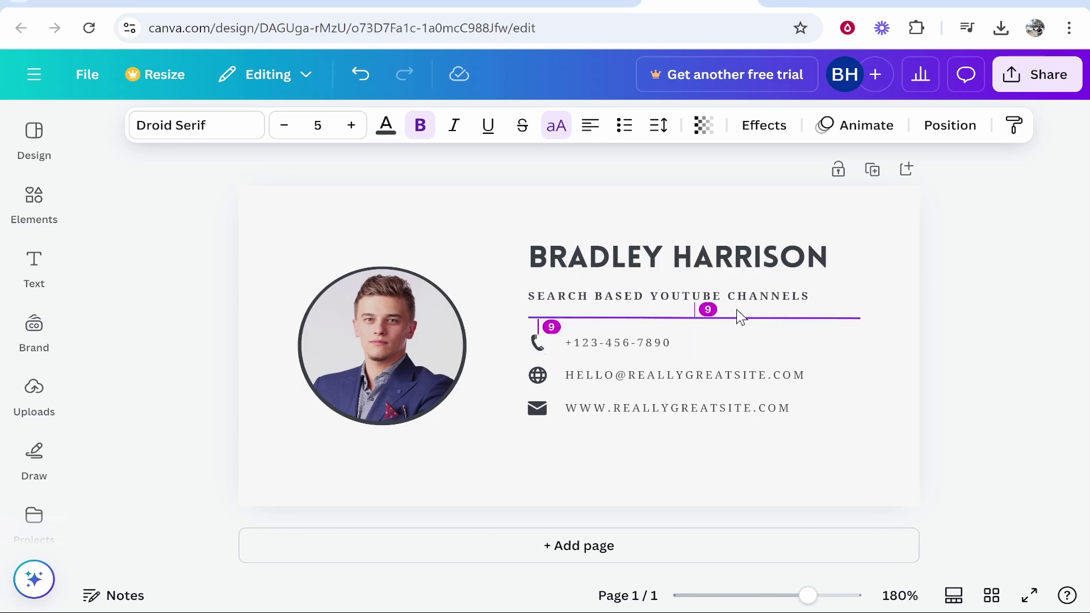
key("Down")
key("Down")
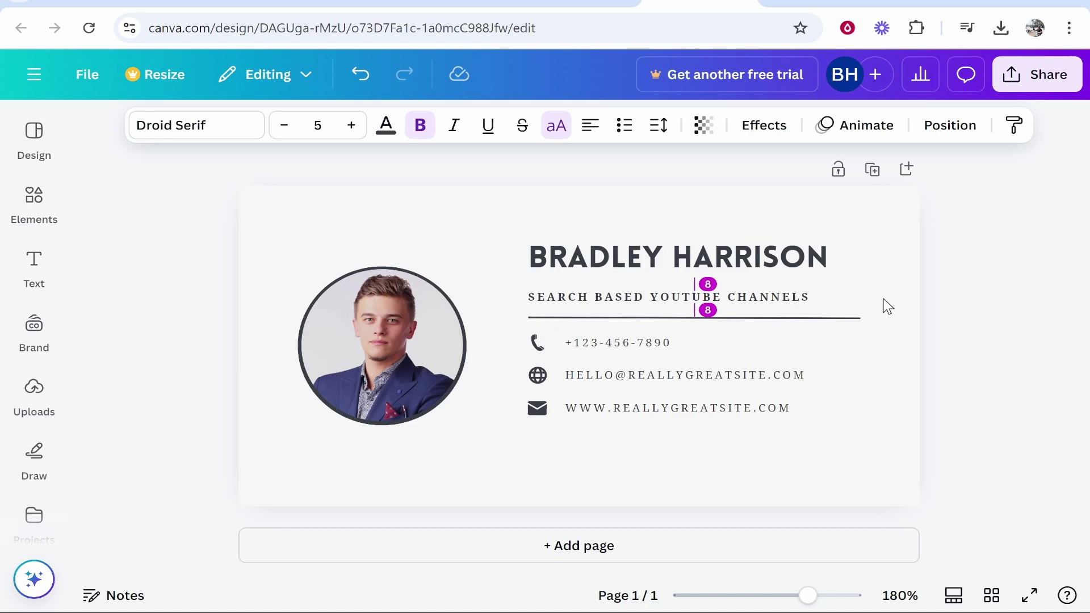
- Move the name heading down to sit just above the subtitle
left_click(761, 271, "shift")
key("Down")
key("Down")
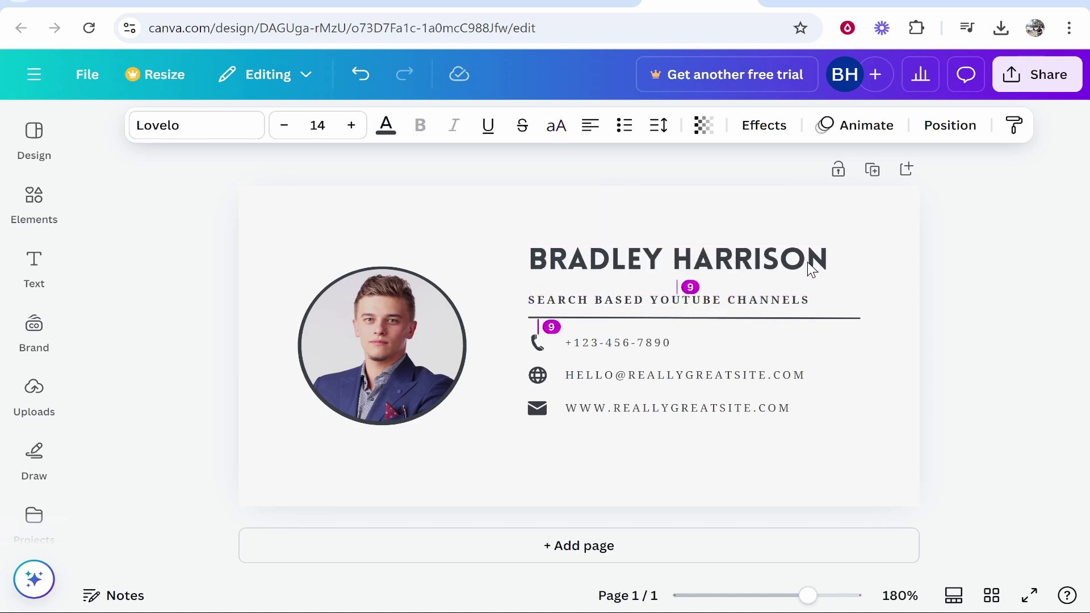
key("Down")
key("Down")
key("Down")
key("Down")
key("Down")
key("Down")
key("Down")
key("Down")
key("Down")
key("Down")
key("Down")
key("Down")
key("Down")
key("Down")
key("Down")
key("Down")
key("Down")
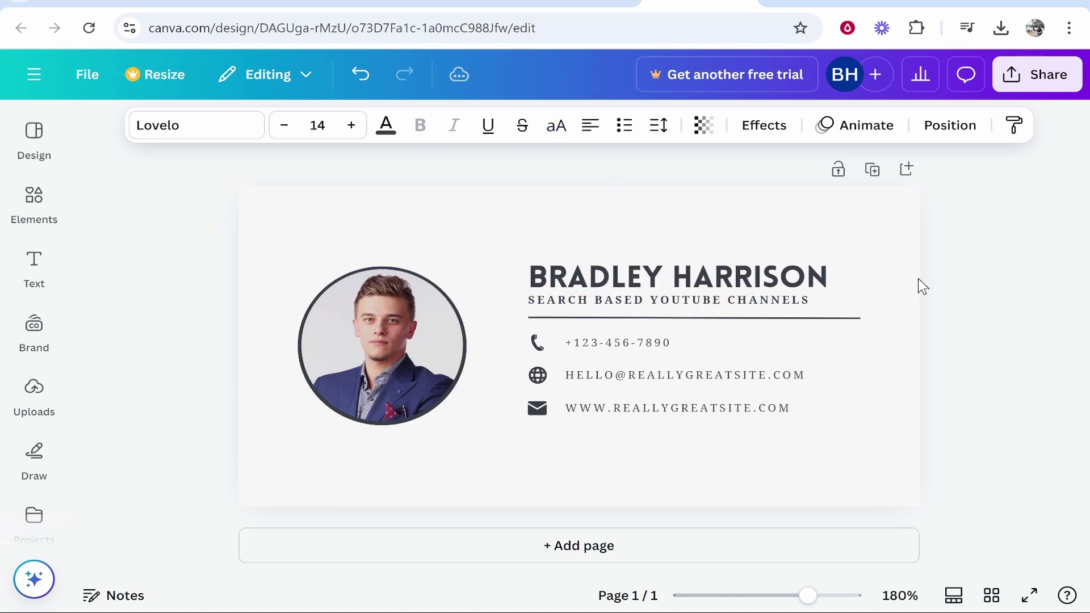
key("Up")
key("Up")
left_click(953, 284)
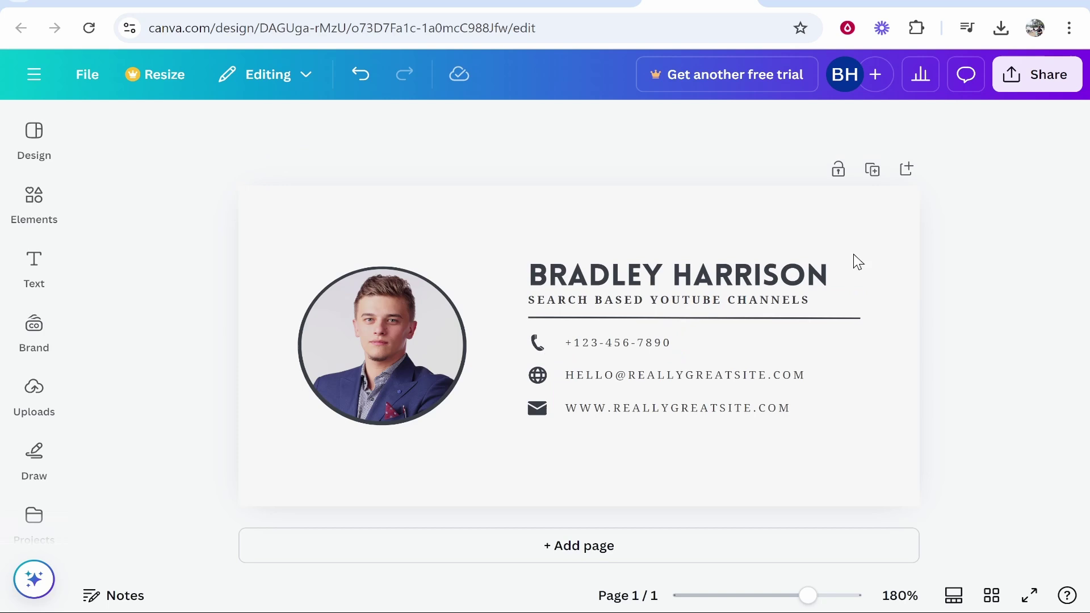
- Delete the man's portrait from the circle frame, undoing the accidental frame shift
left_click(409, 326)
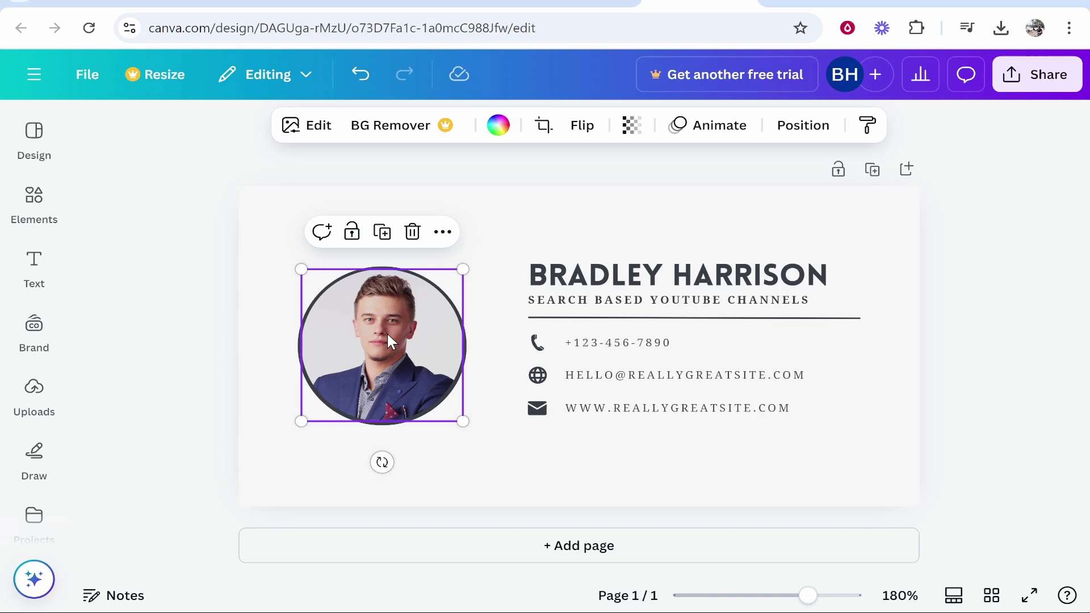
key("Delete")
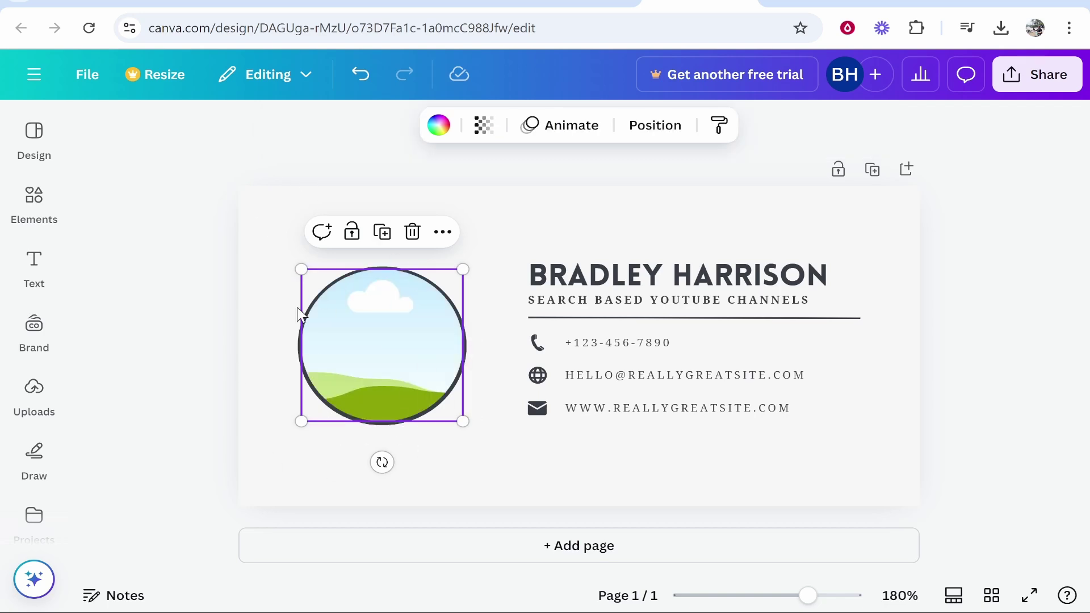
left_click(373, 317)
left_click(373, 316)
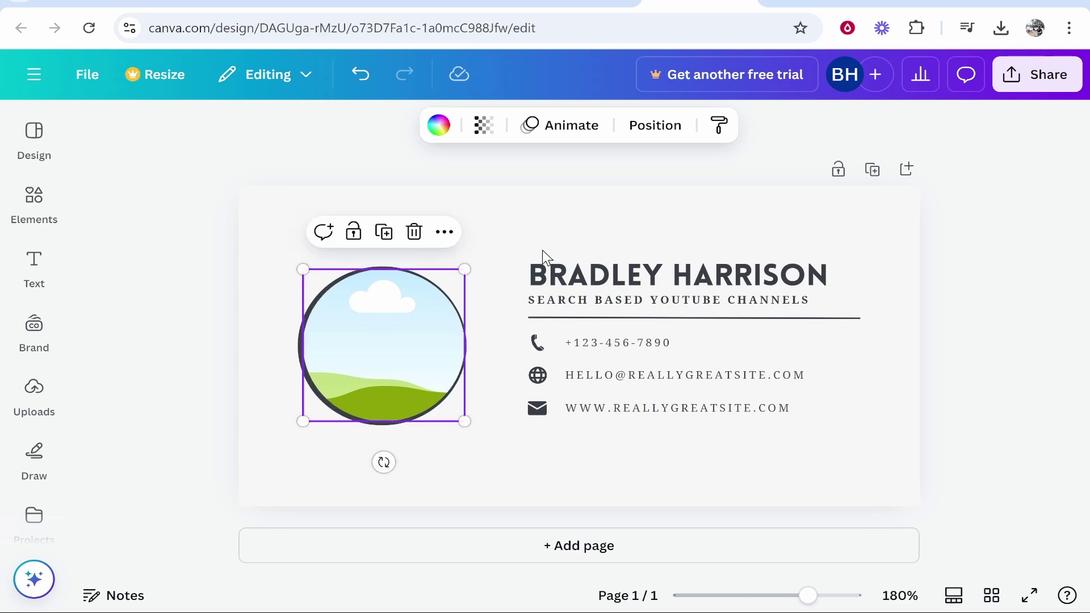
key("ctrl+z")
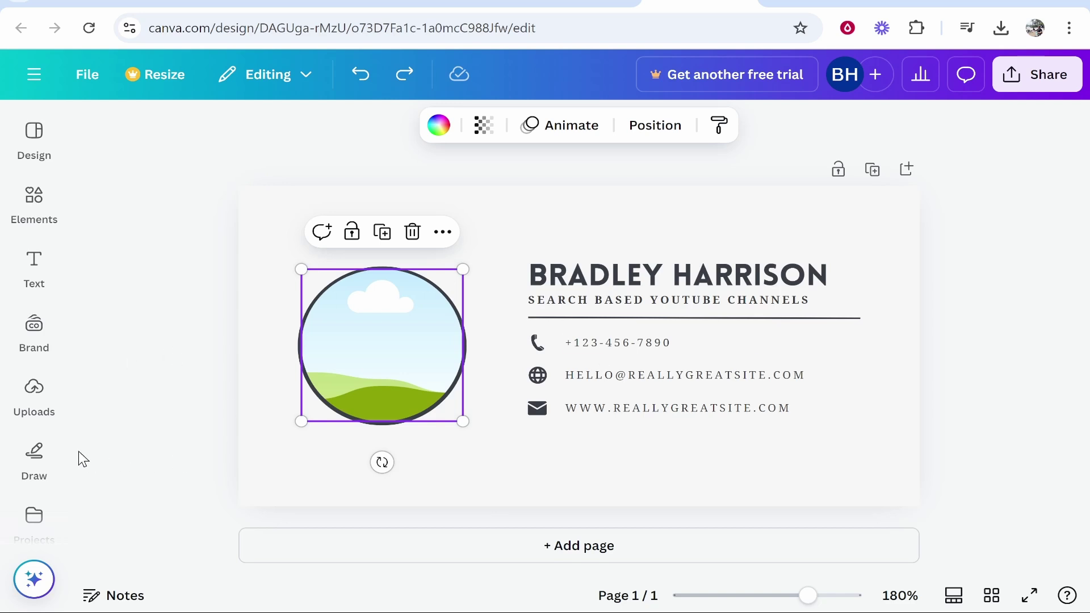
- Drag the uploaded penguin-with-ice-cream photo from Uploads into the circle frame
left_click(45, 408)
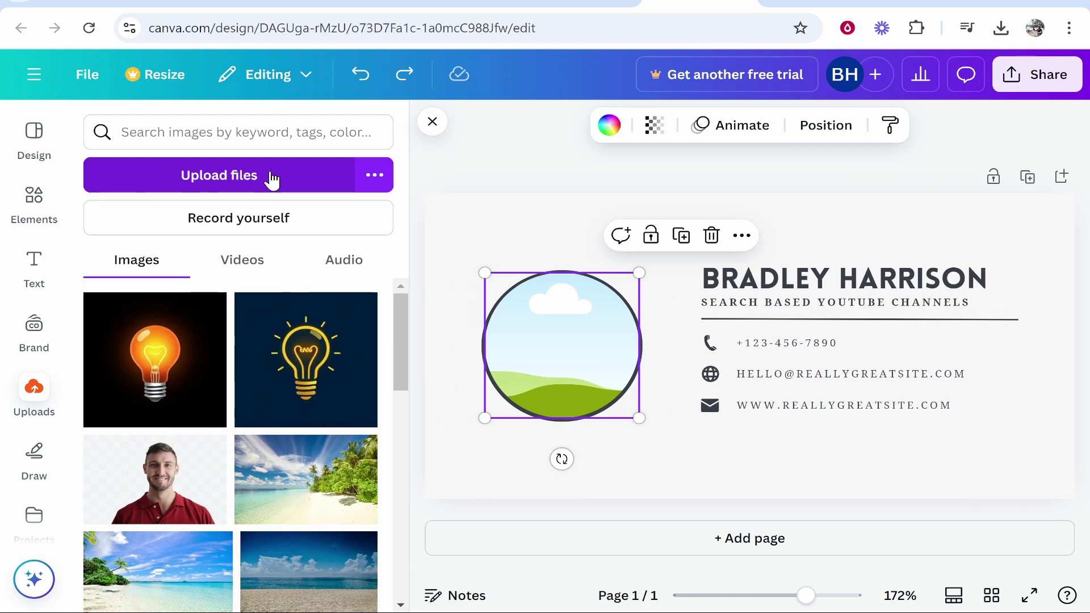
scroll(179, 361, "down", 5)
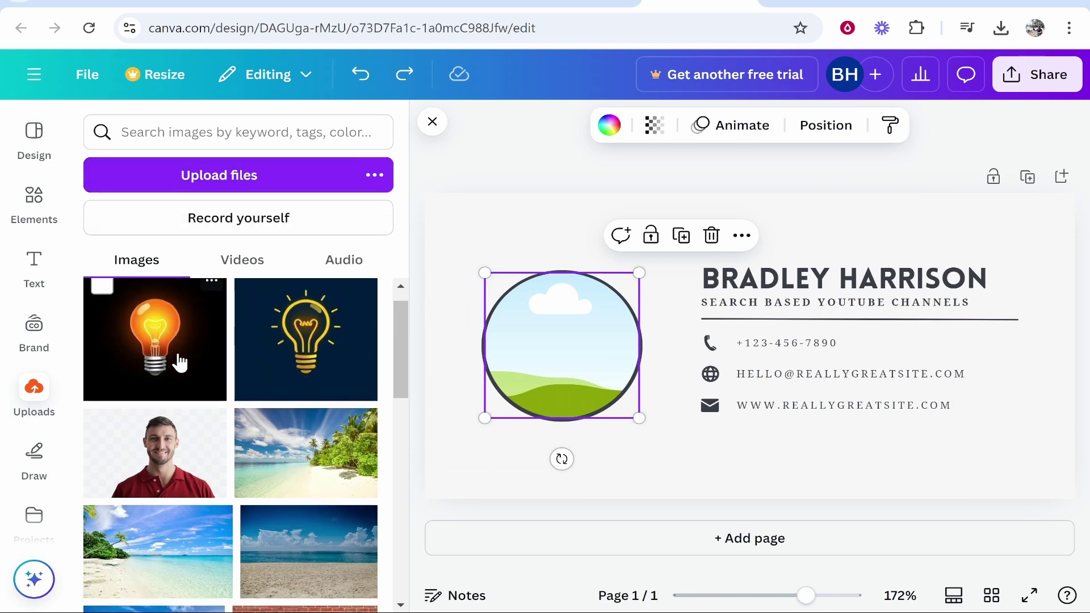
scroll(183, 362, "down", 15)
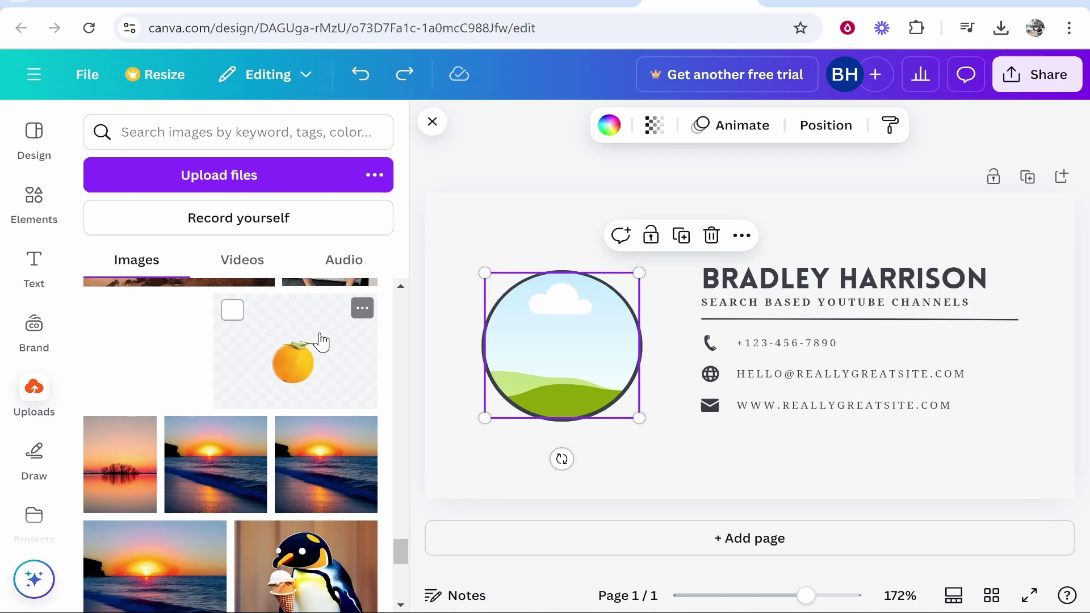
left_click_drag(315, 426, 514, 340)
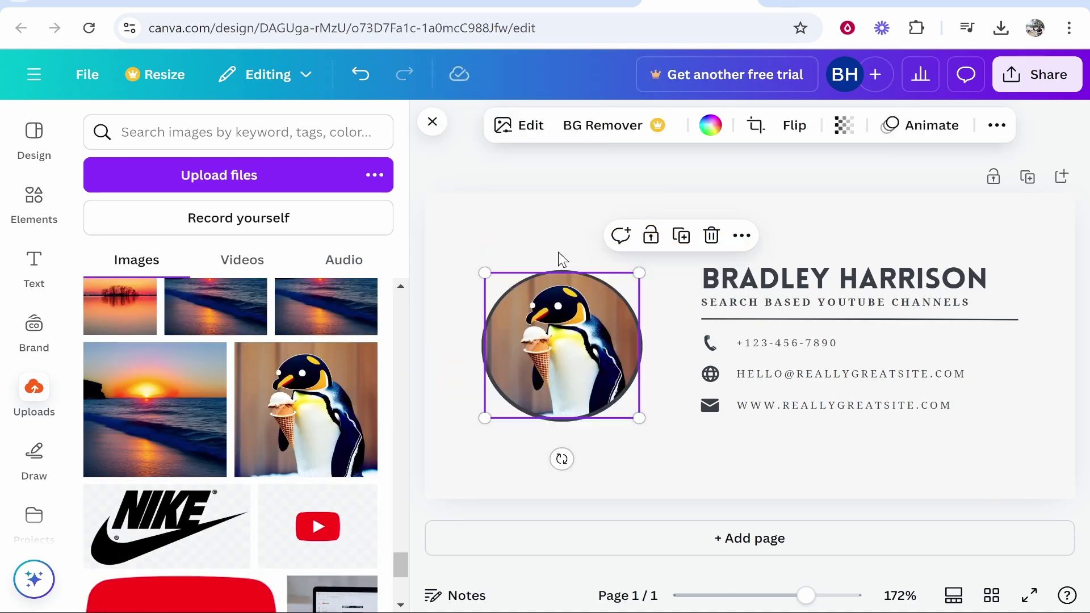
left_click(529, 221)
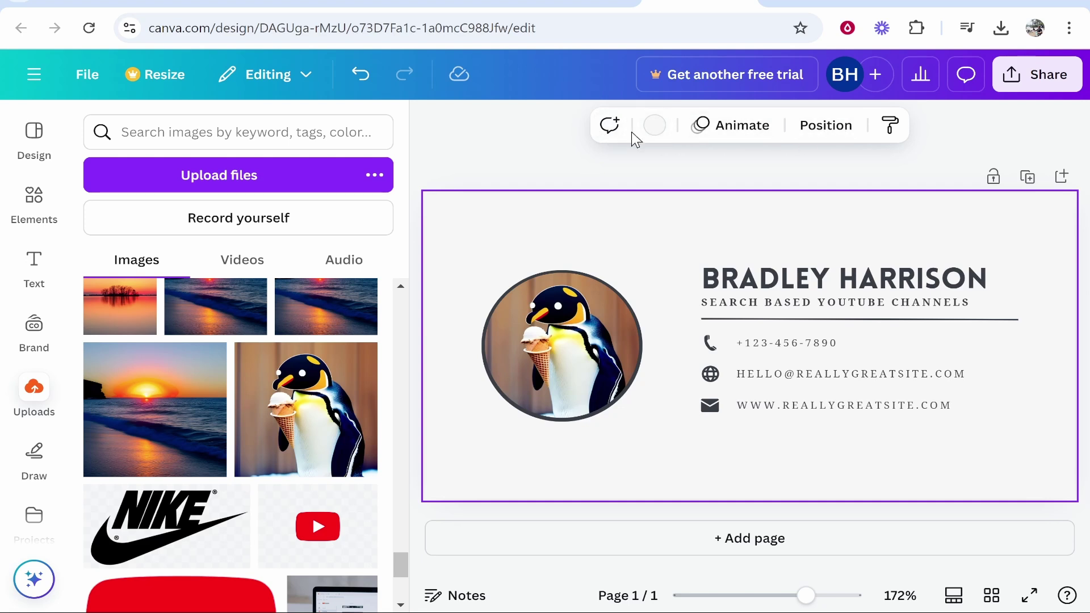
- Browse the Elements library, then close it to show the full signature design
left_click(33, 207)
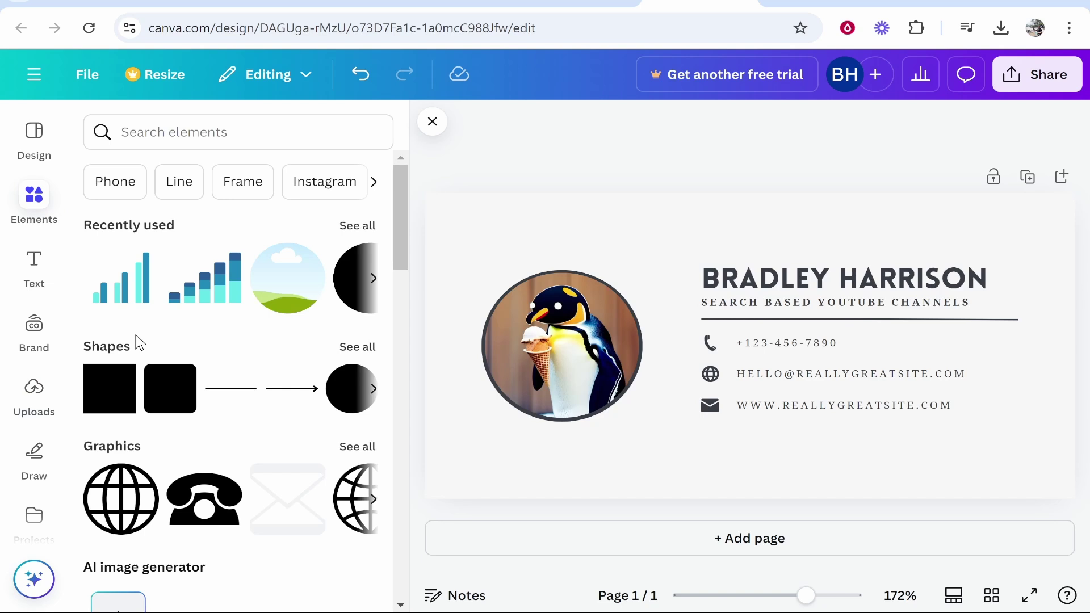
scroll(139, 343, "down", 6)
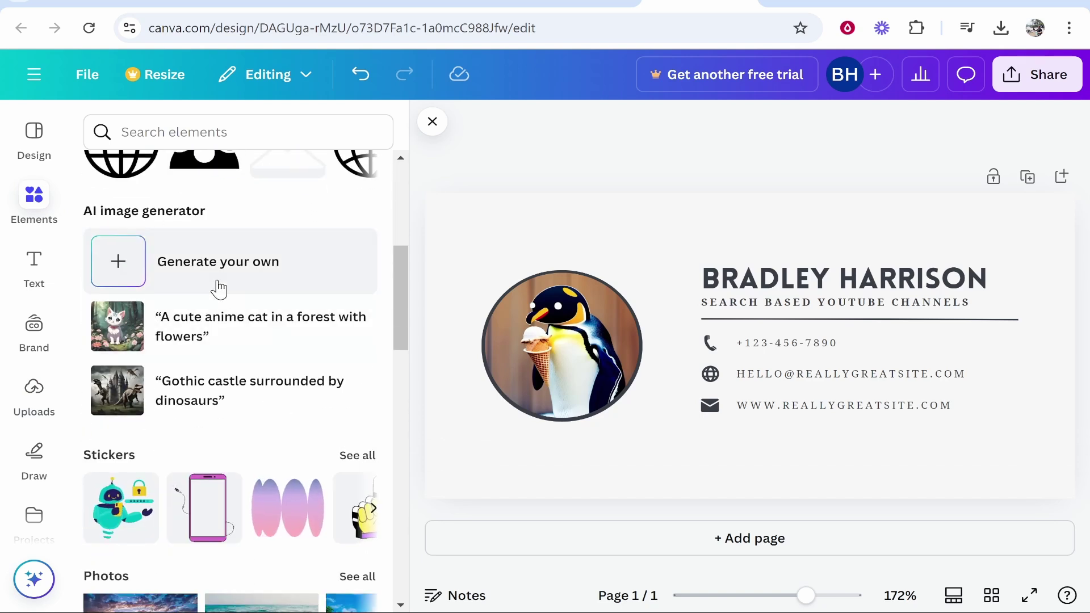
scroll(194, 366, "down", 3)
scroll(109, 316, "down", 3)
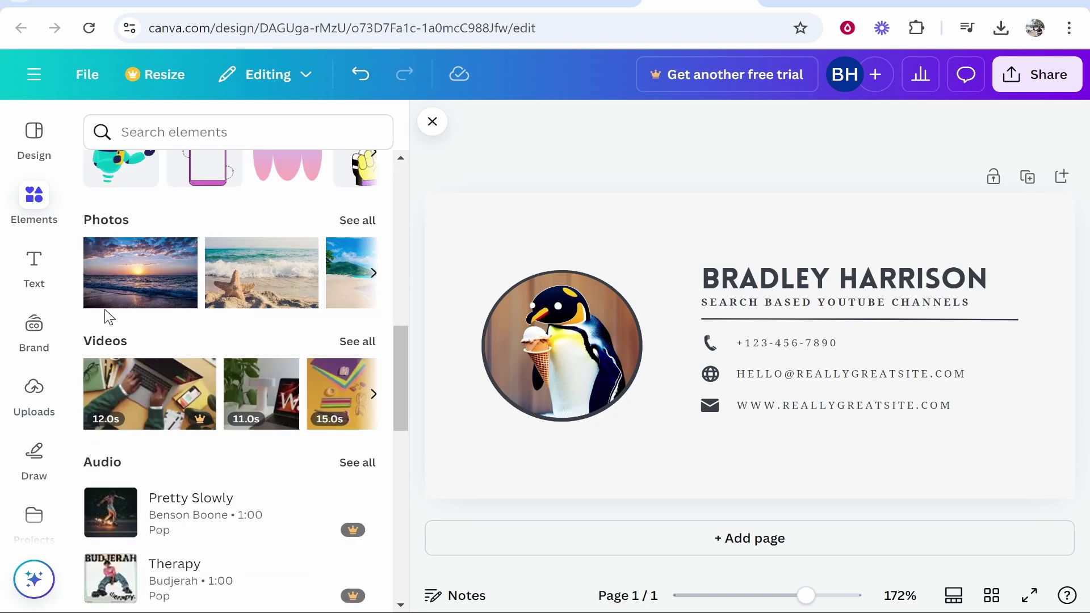
scroll(109, 316, "down", 10)
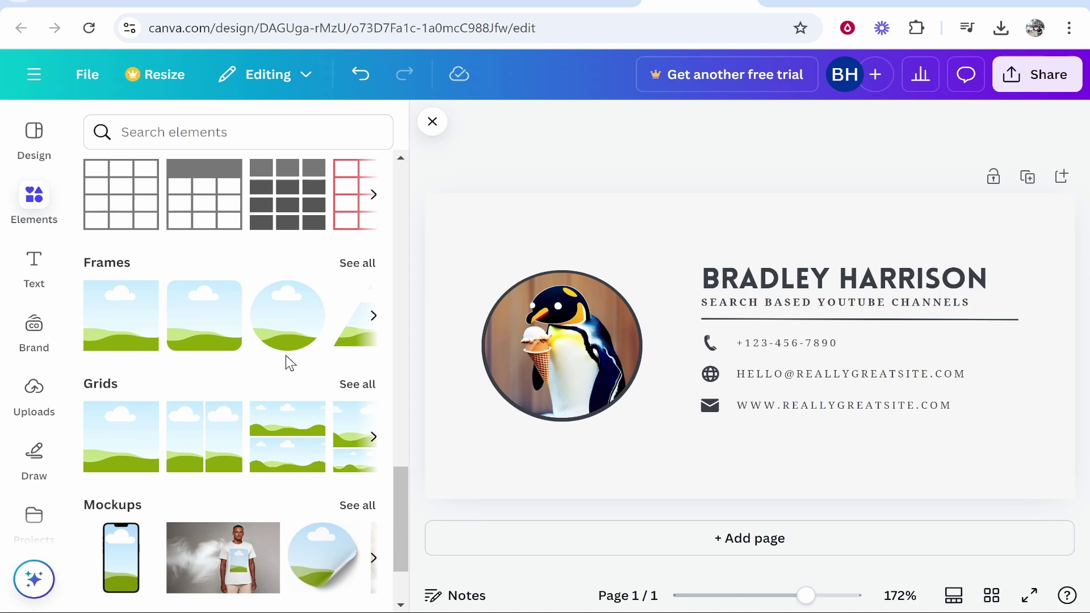
scroll(219, 353, "down", 2)
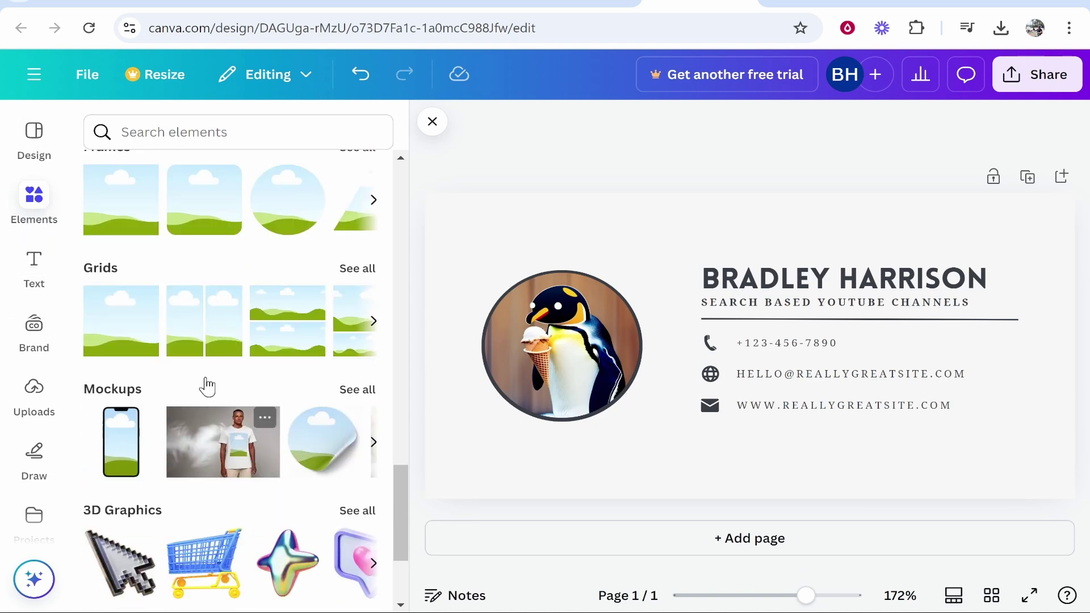
scroll(206, 384, "down", 3)
scroll(221, 389, "up", 4)
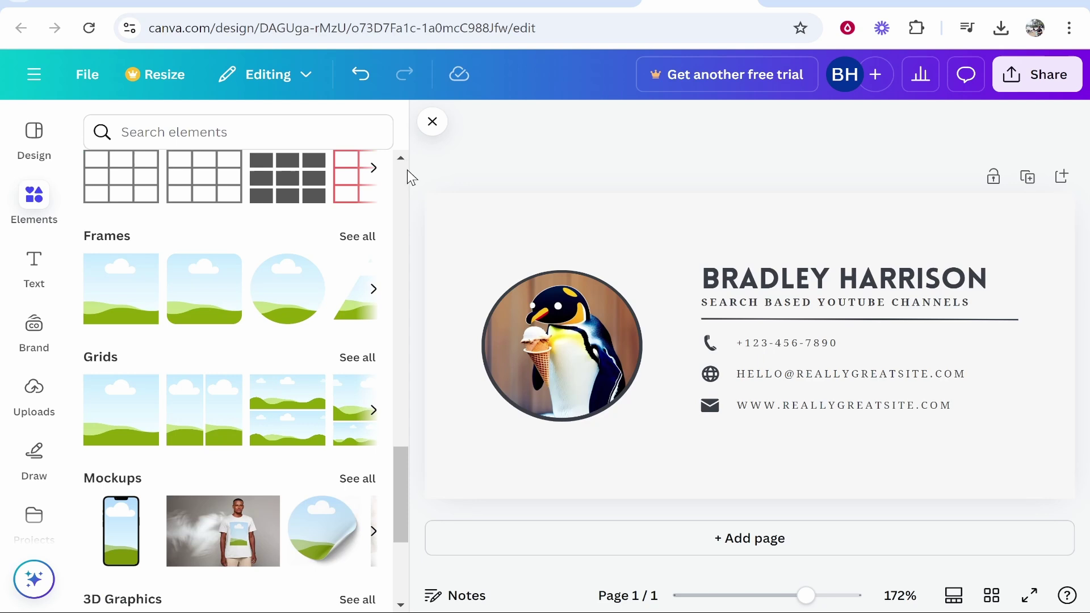
left_click(432, 122)
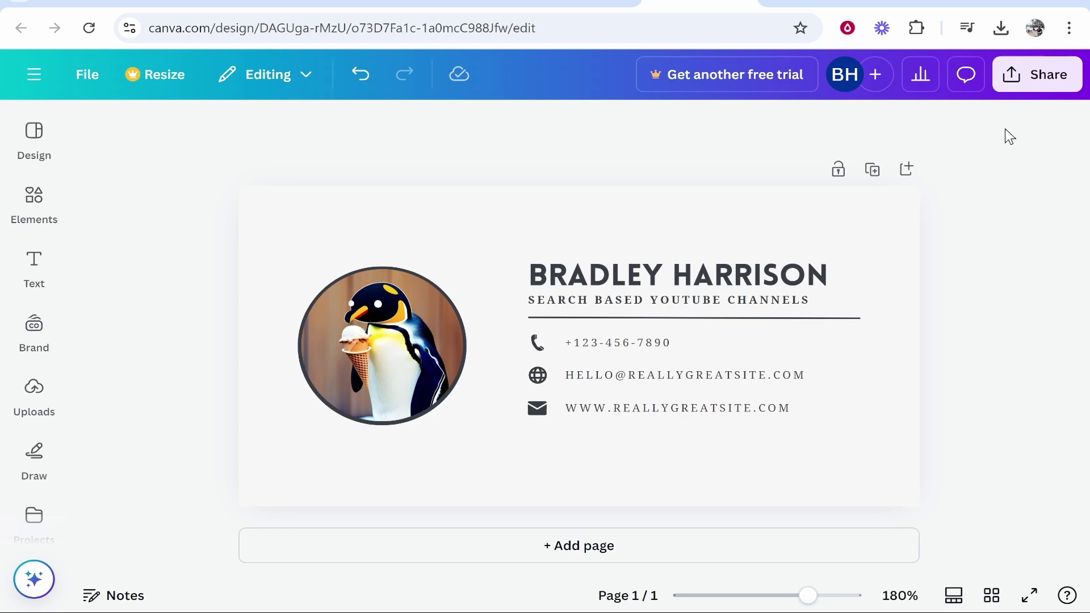
- Download the signature design from the Share menu as a PNG into Downloads
left_click(998, 78)
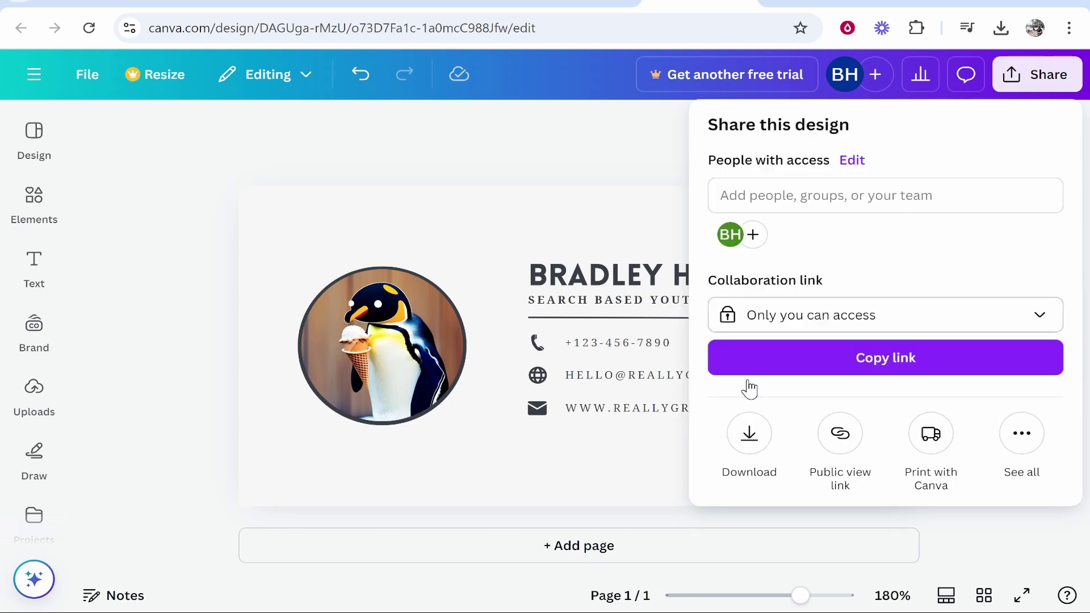
left_click(749, 434)
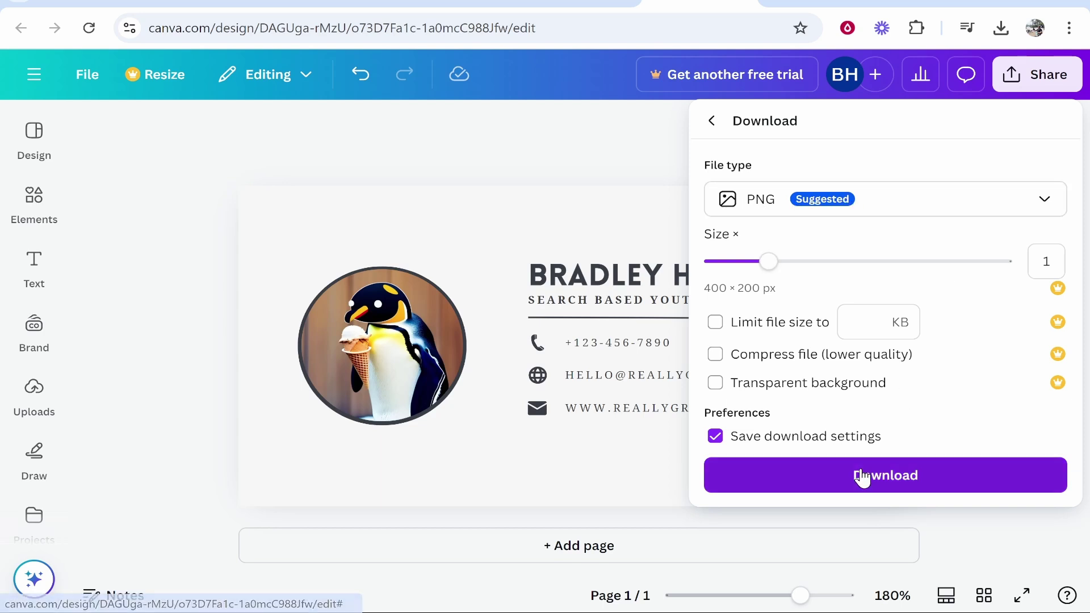
left_click(944, 483)
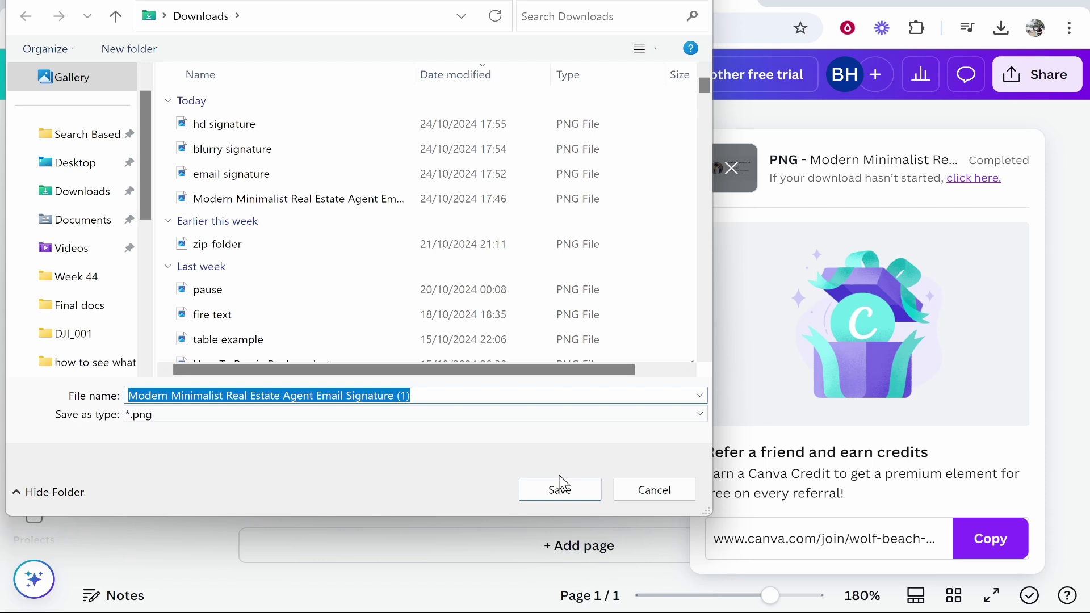
left_click(568, 494)
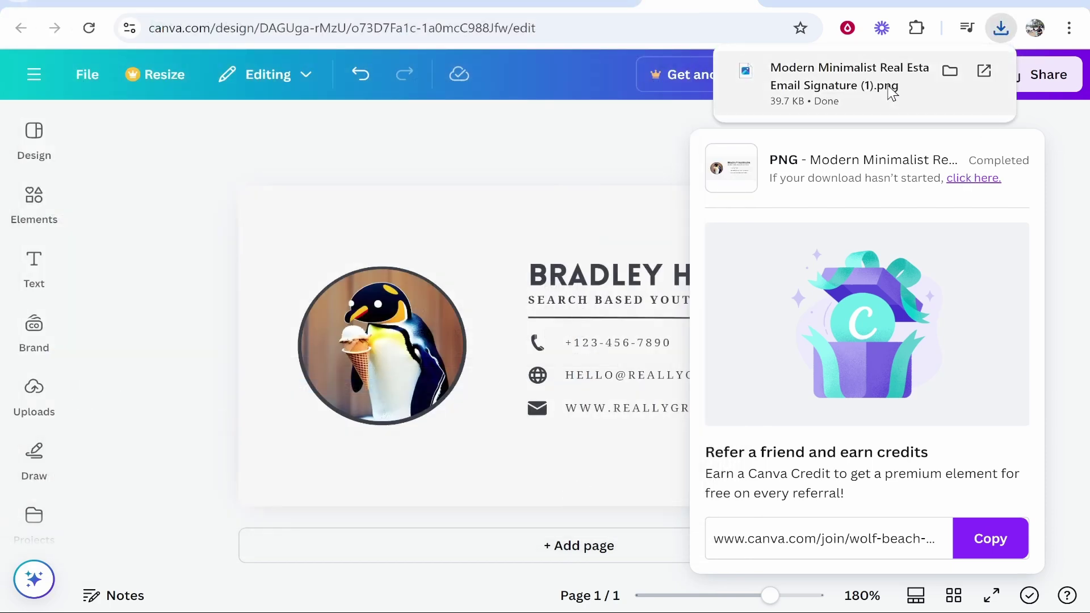
left_click(952, 71)
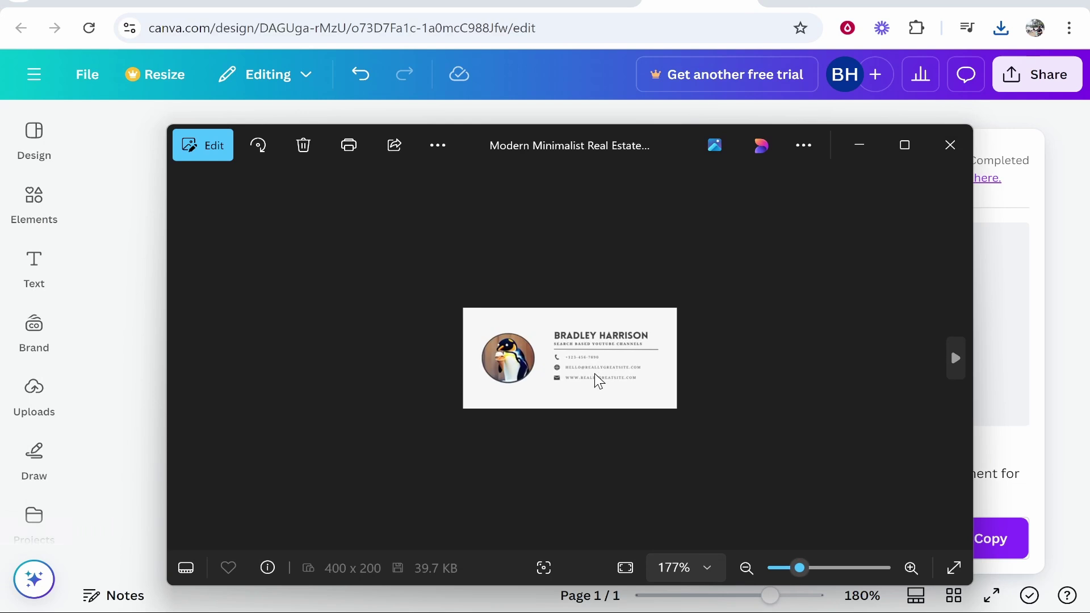
scroll(598, 380, "up", 6)
scroll(528, 334, "down", 4)
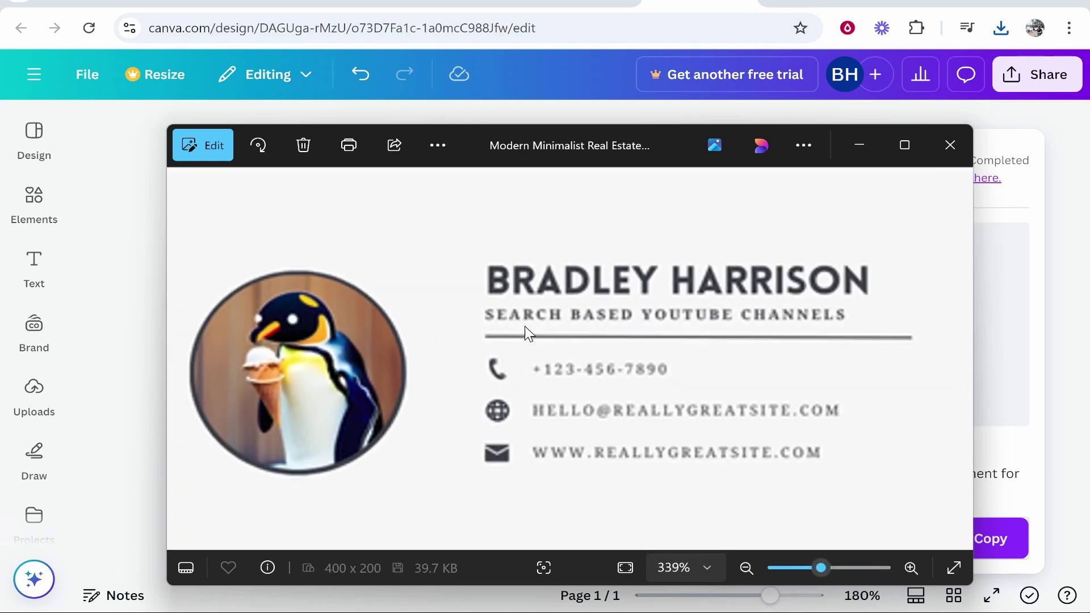
scroll(528, 334, "down", 5)
left_click(950, 142)
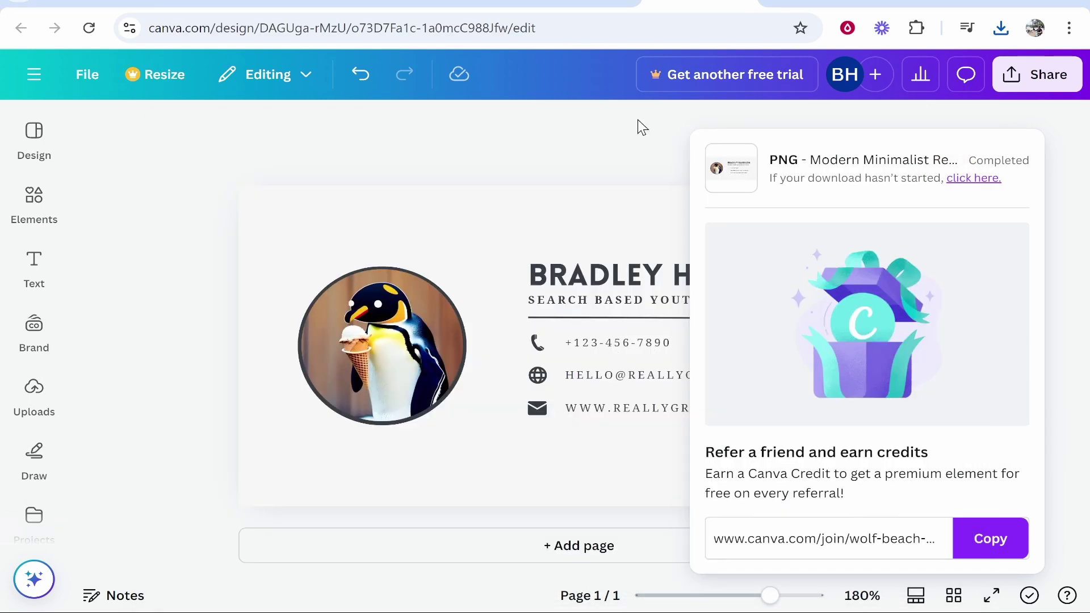
- Download the signature as a PDF Standard file, save it, and show it in Downloads
left_click(642, 132)
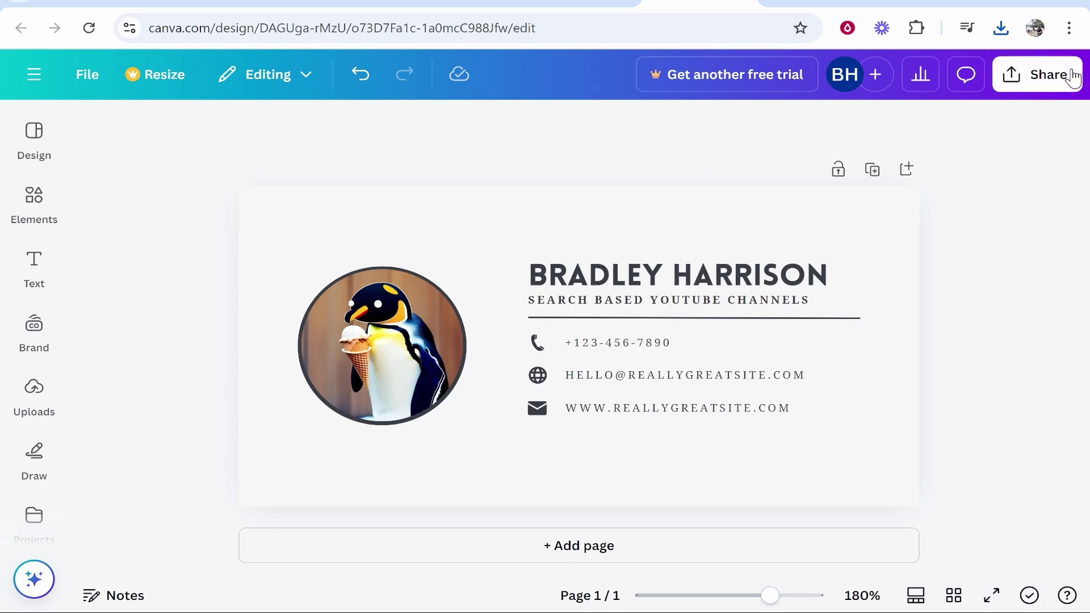
left_click(1047, 75)
left_click(745, 429)
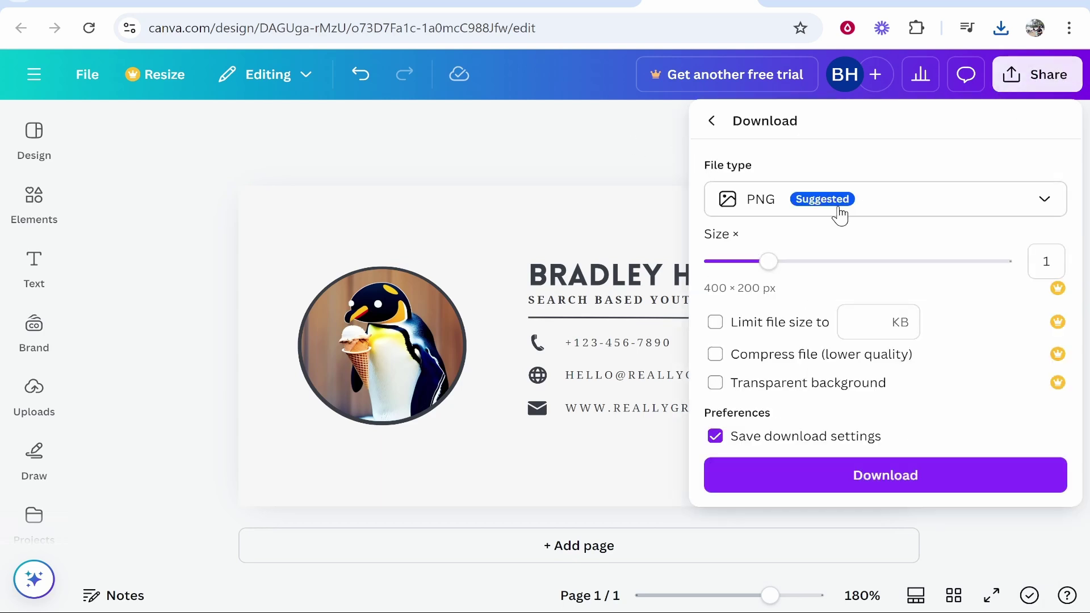
left_click(878, 211)
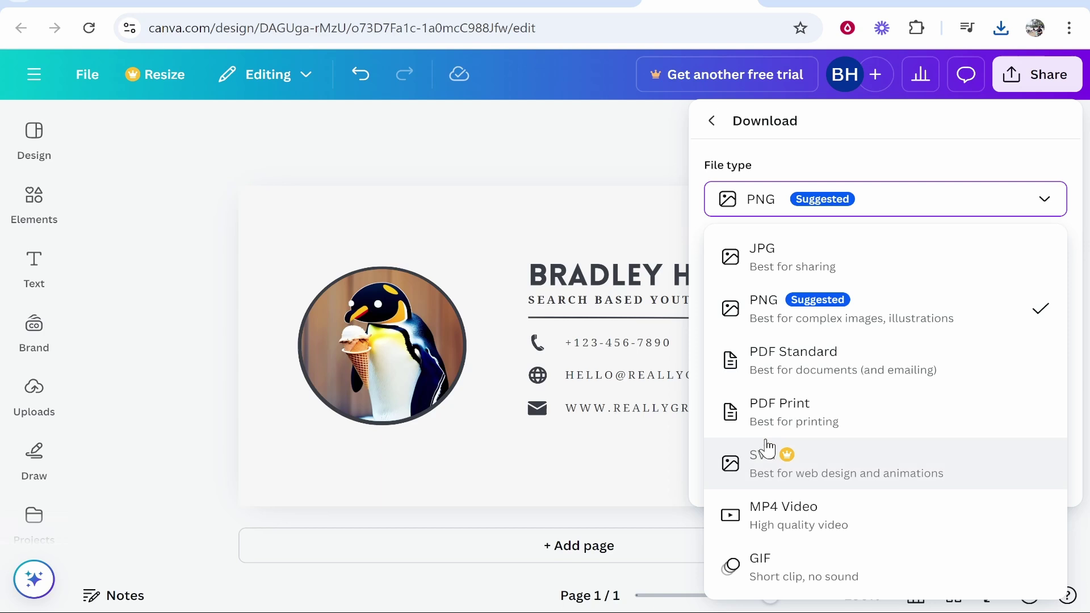
left_click(812, 368)
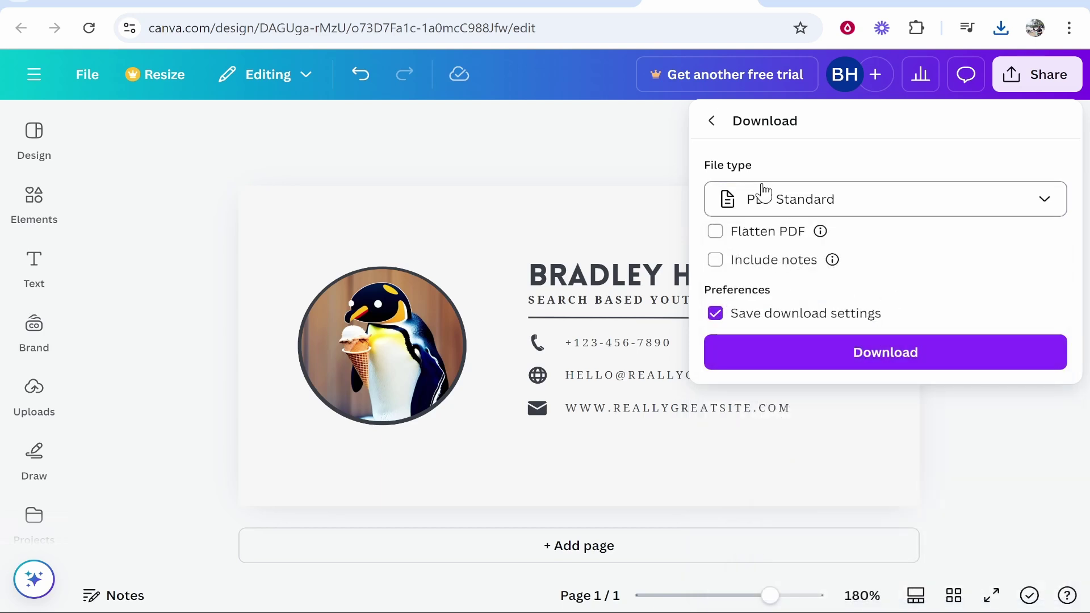
left_click(853, 346)
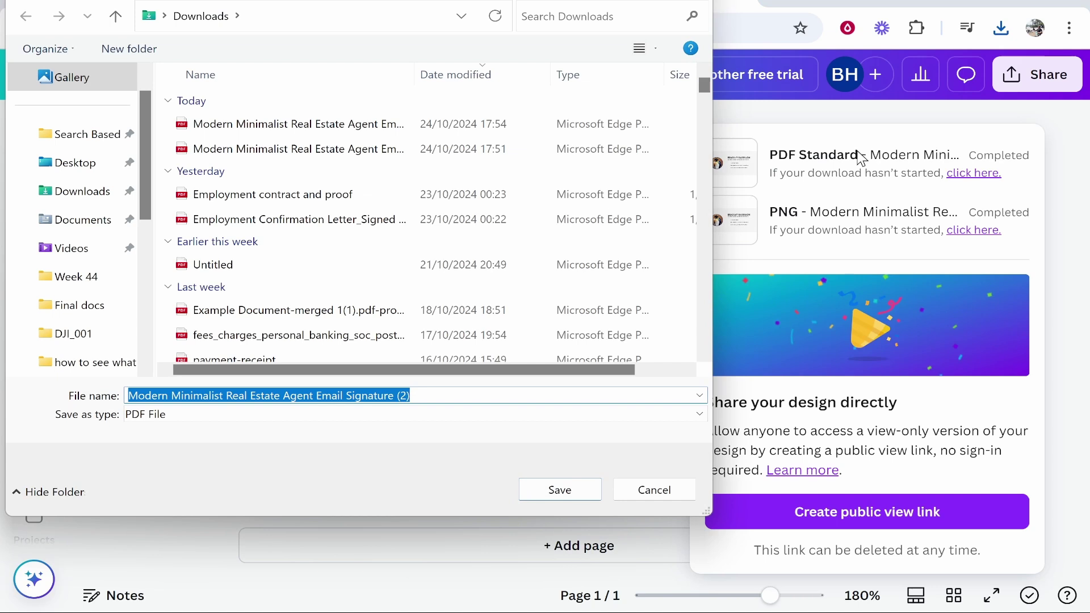
left_click(566, 495)
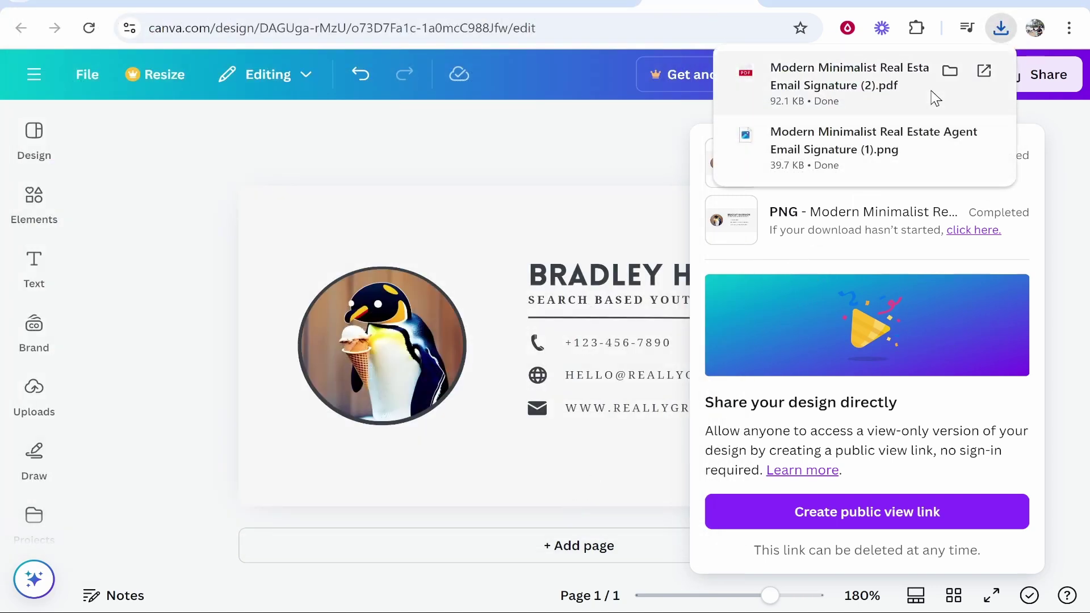
left_click(949, 71)
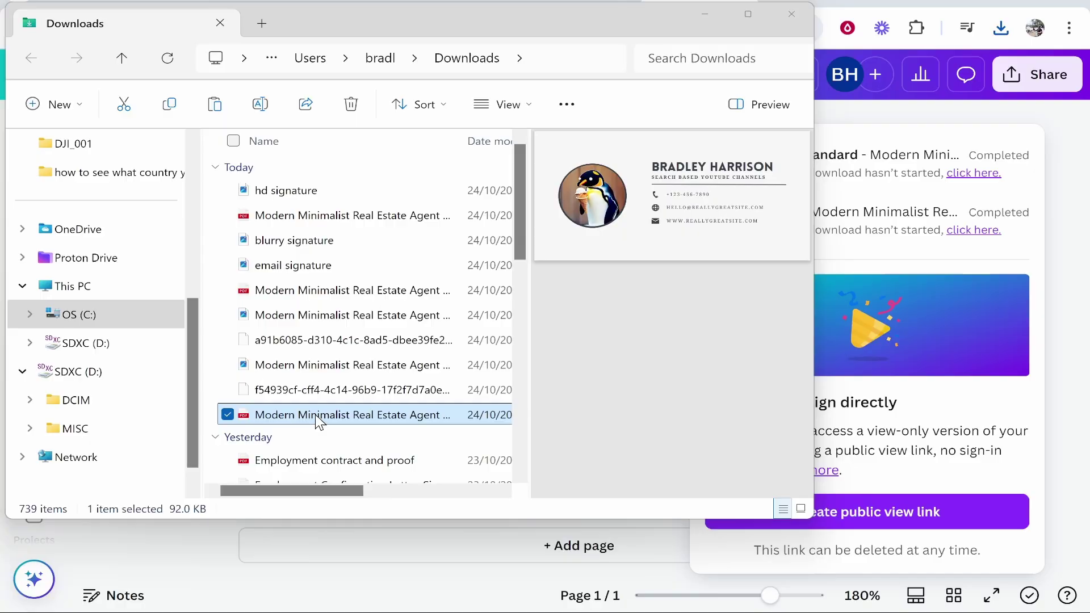
- Open the signature PDF in Edge and zoom in four net steps to fill the window
double_click(318, 415)
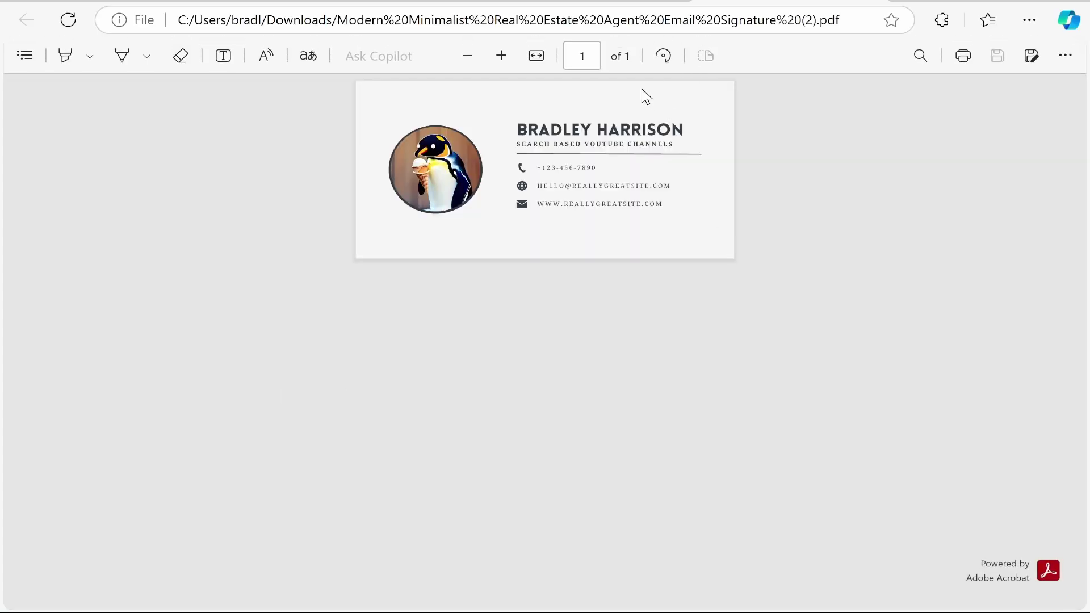
left_click(501, 56)
left_click(502, 56)
left_click(502, 56)
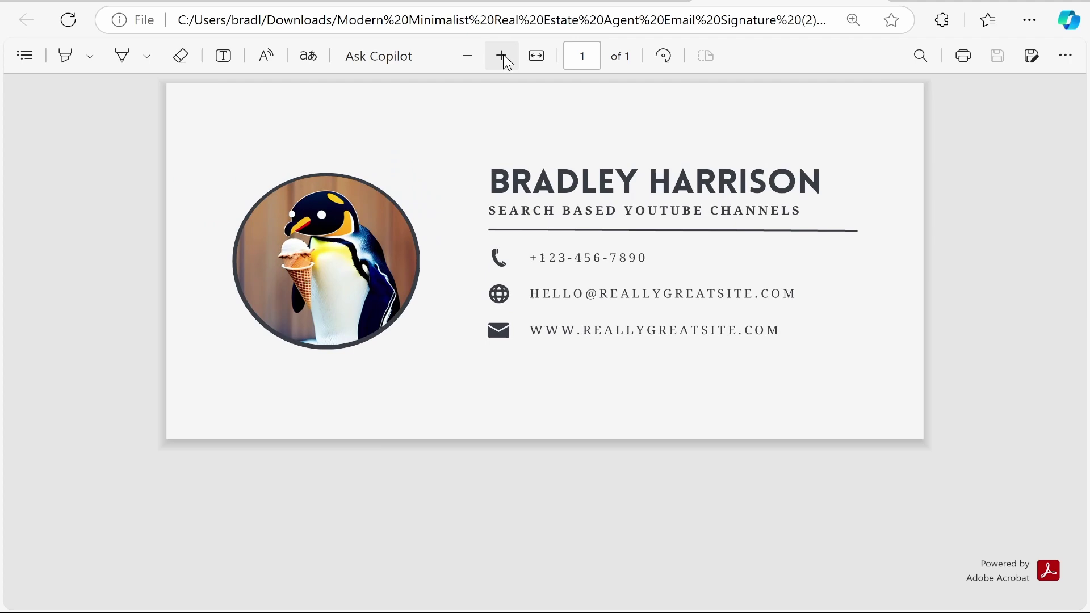
left_click(502, 56)
left_click(502, 56)
left_click(469, 56)
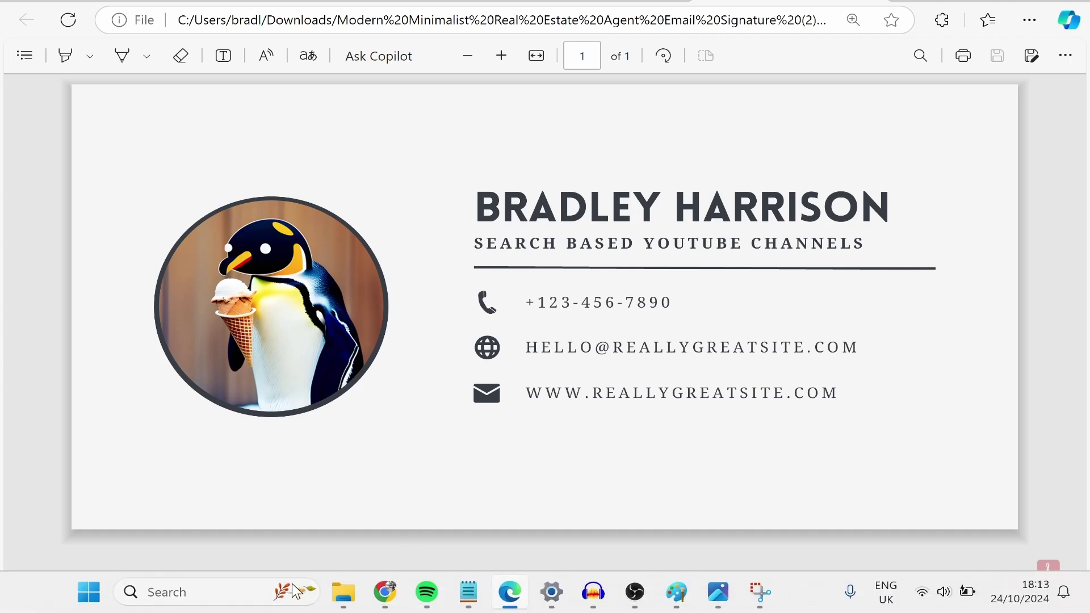
- Launch Snipping Tool by searching 'SNIPP' from the taskbar
left_click(170, 591)
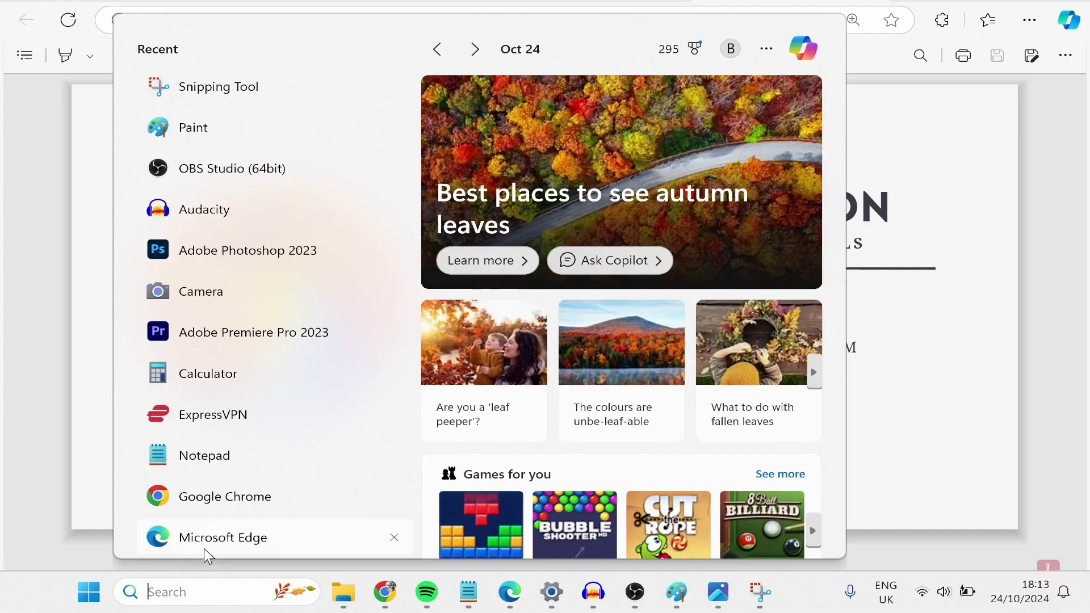
type("SNIPP")
key("Return")
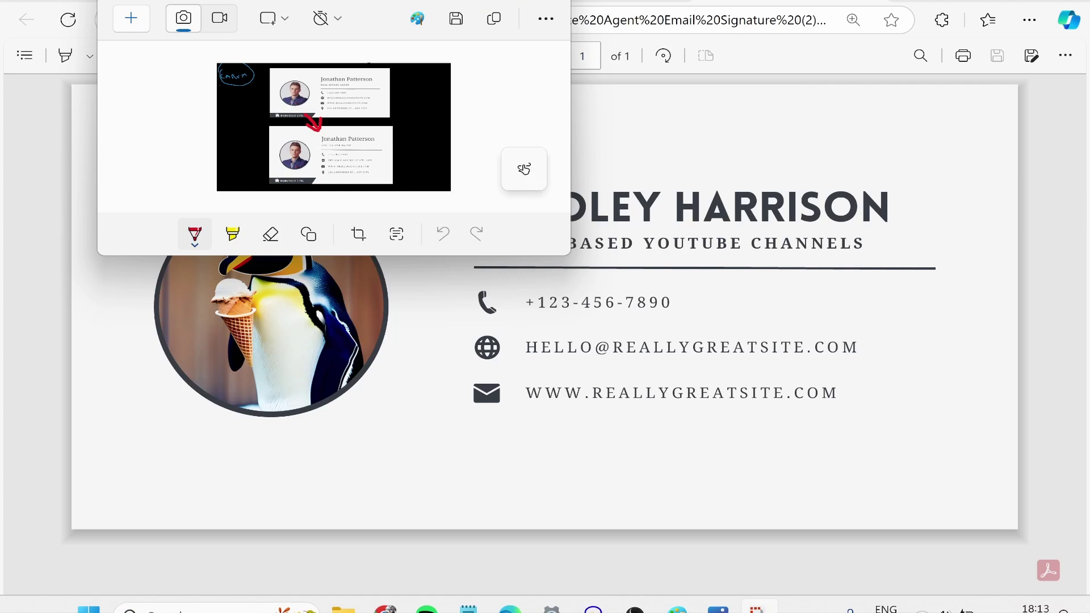
- Capture a rectangle around the whole signature page and save it as a PNG in Downloads
left_click(138, 21)
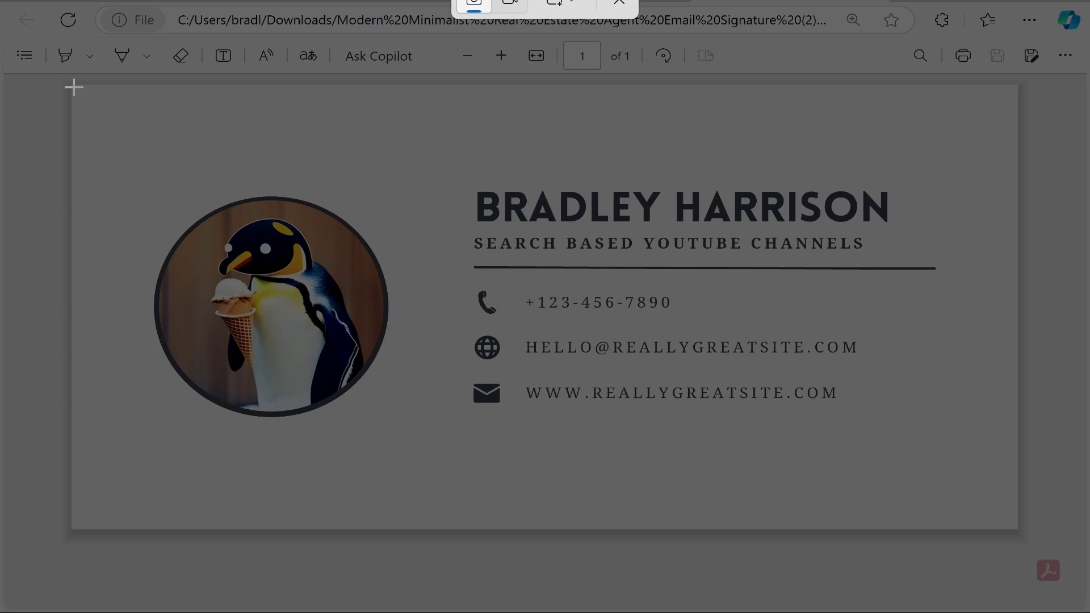
left_click_drag(74, 87, 1014, 527)
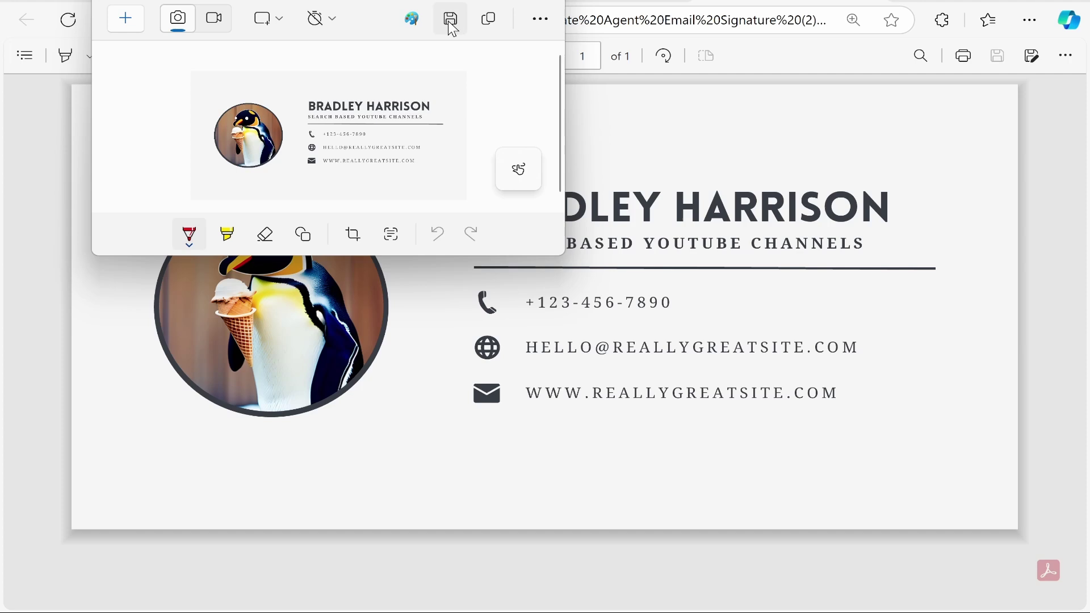
left_click(451, 22)
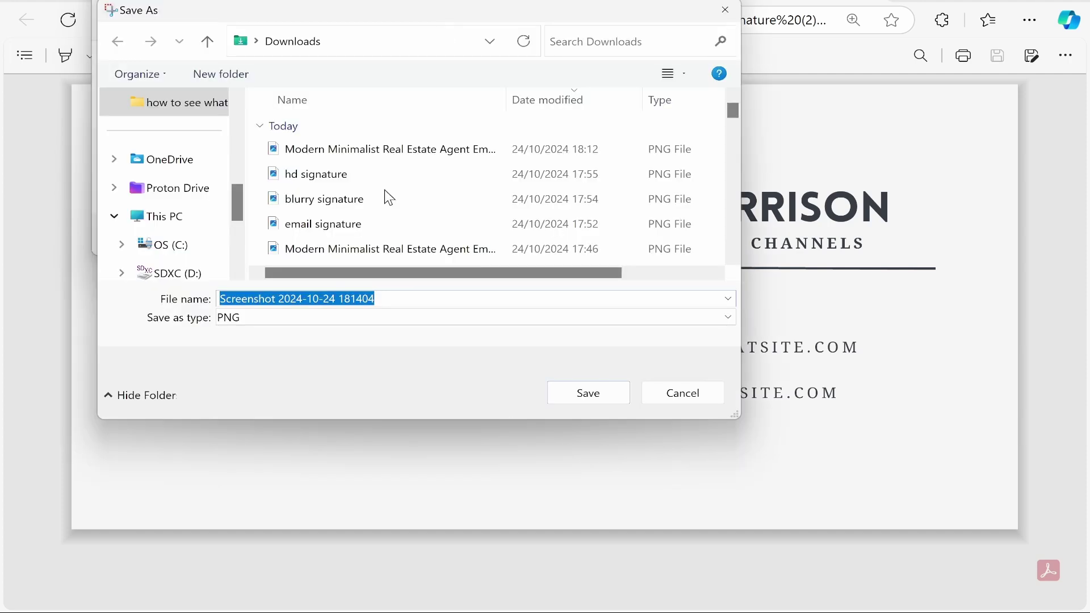
left_click(588, 391)
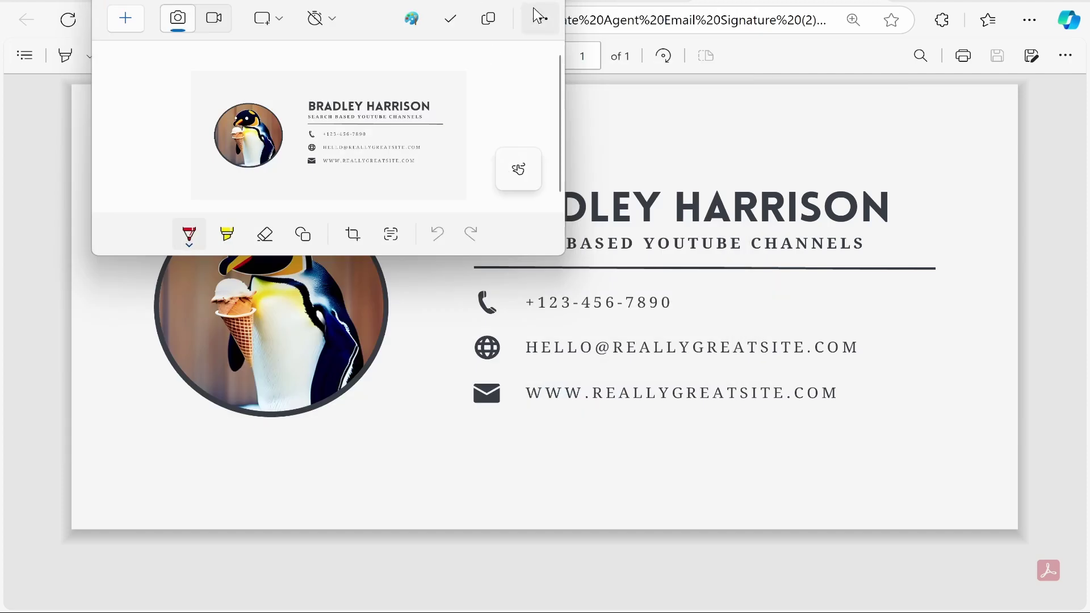
left_click(585, 4)
key("super+Down")
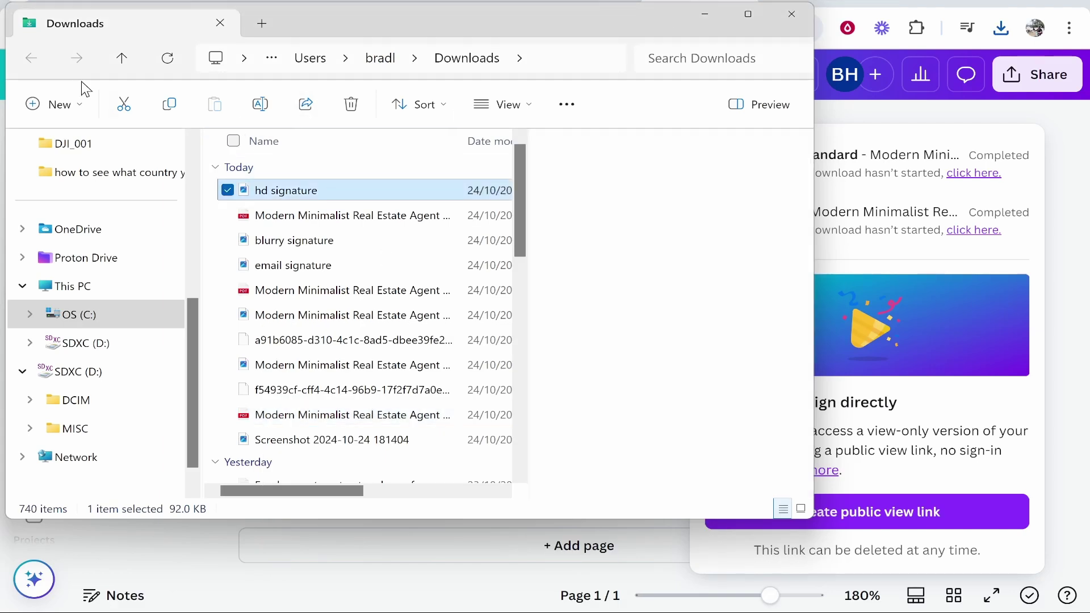
double_click(407, 190)
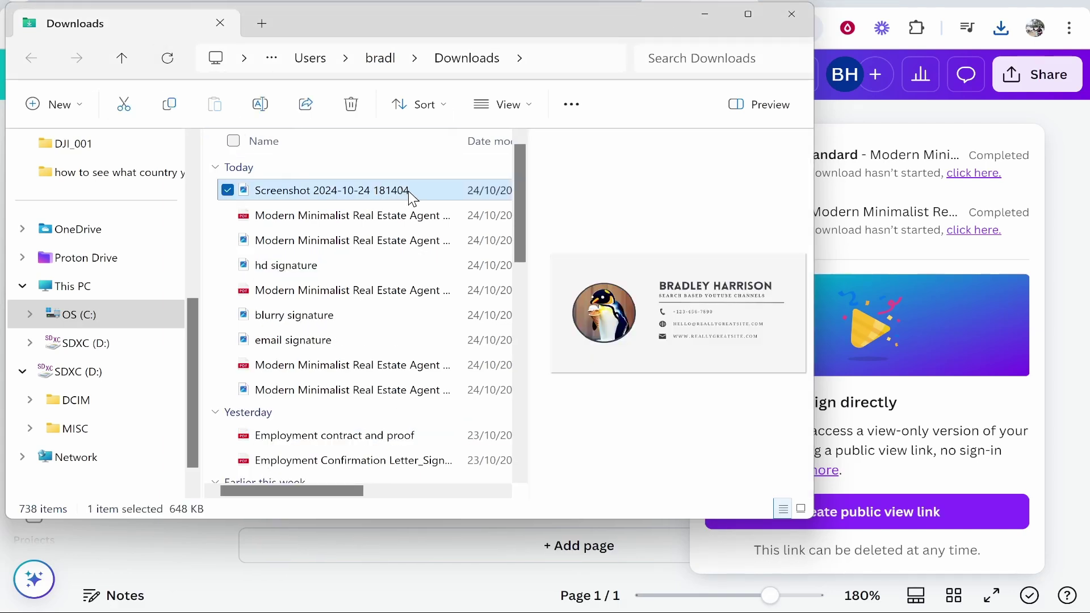
scroll(713, 330, "up", 2)
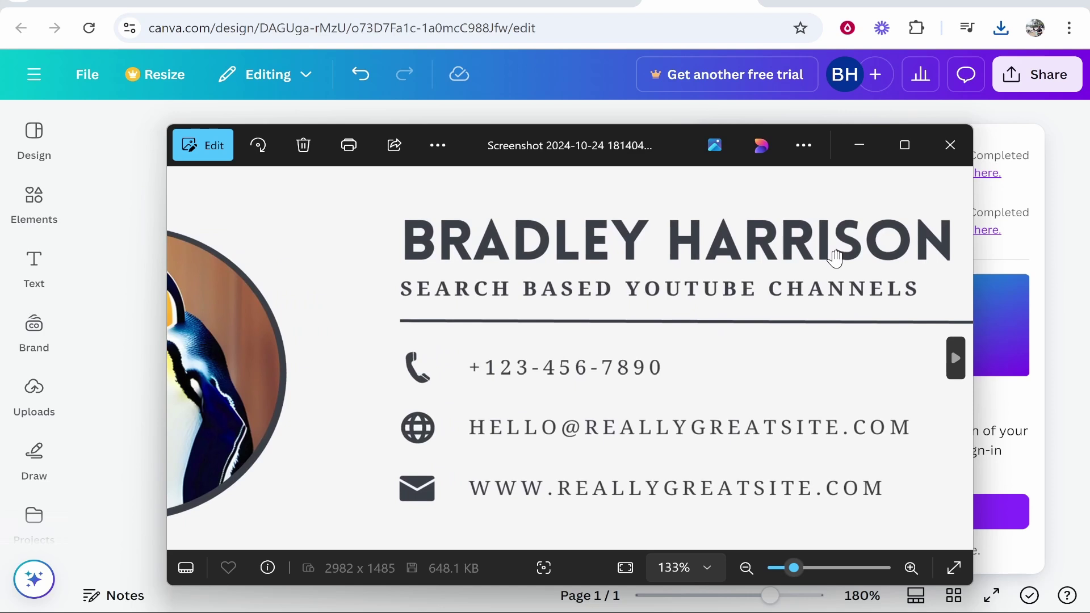
scroll(834, 250, "down", 2)
scroll(756, 287, "up", 8)
scroll(754, 292, "down", 8)
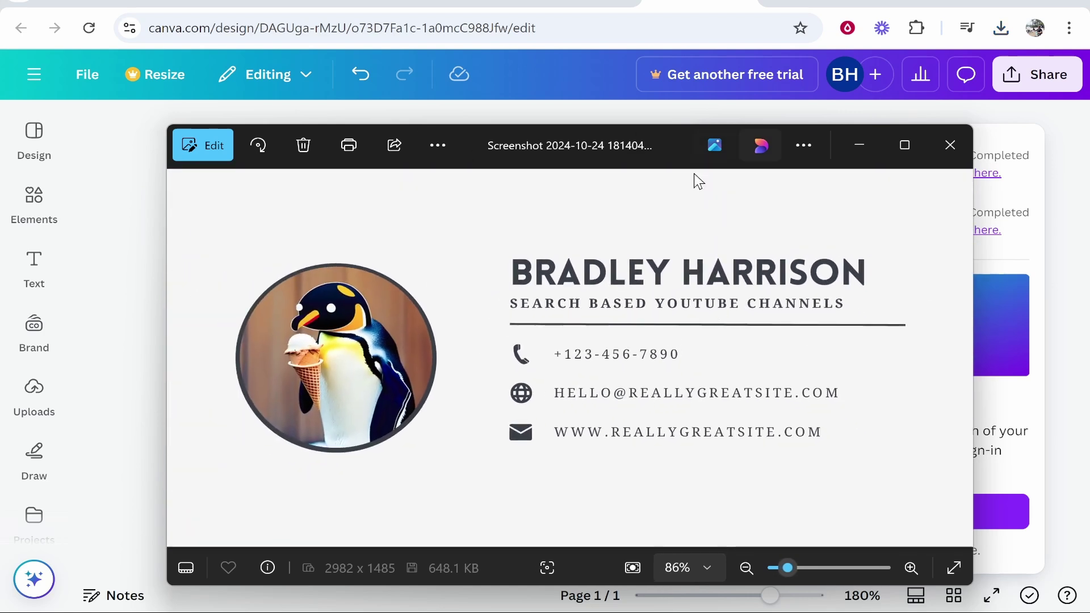
left_click(808, 4)
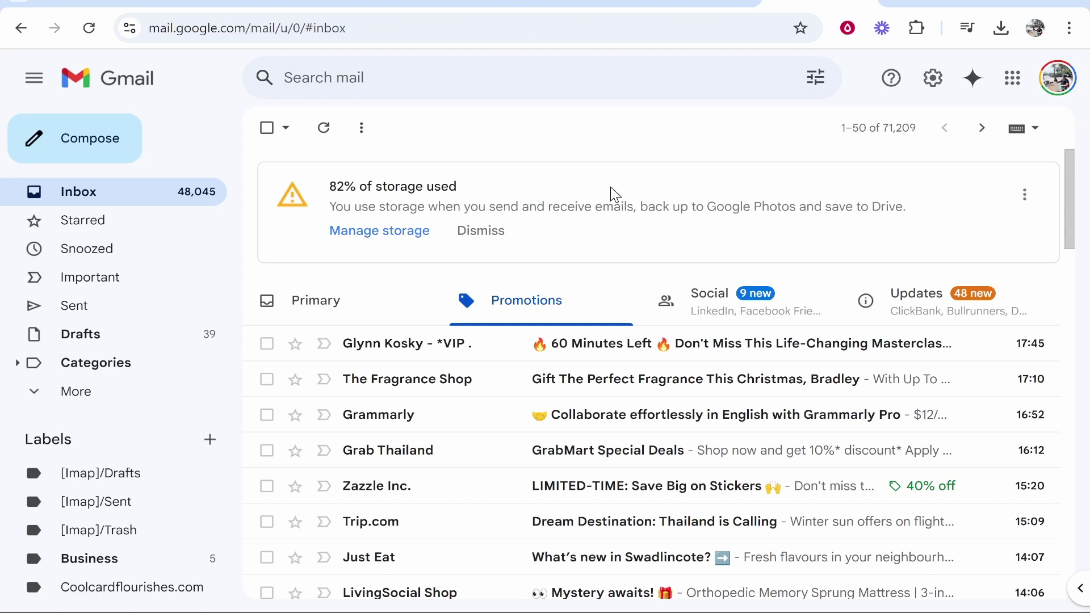
- Open Gmail's full settings page and scroll to the Signature section
left_click(936, 82)
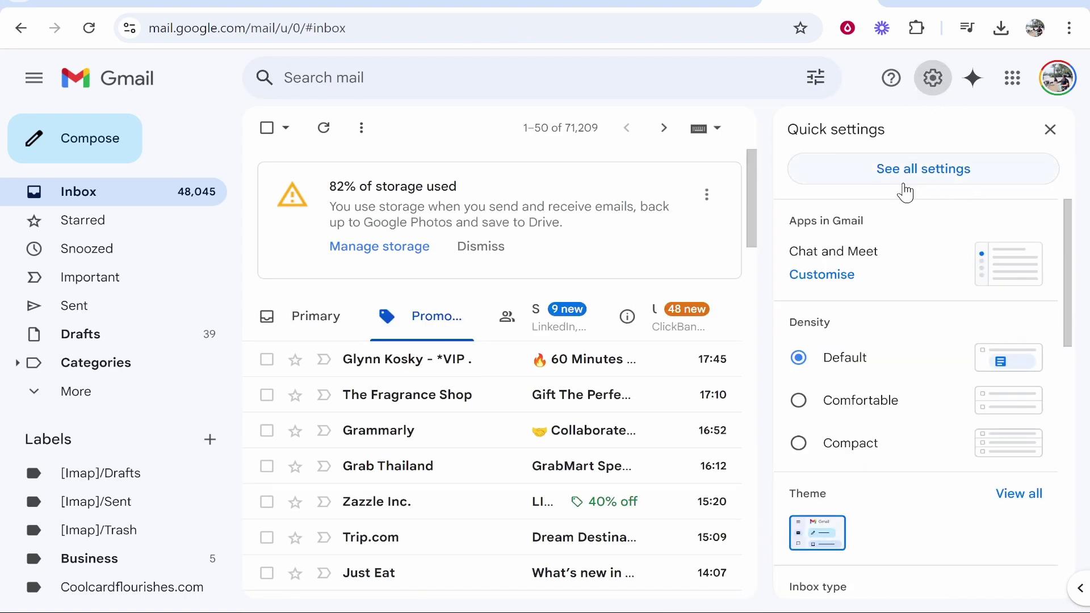
left_click(921, 173)
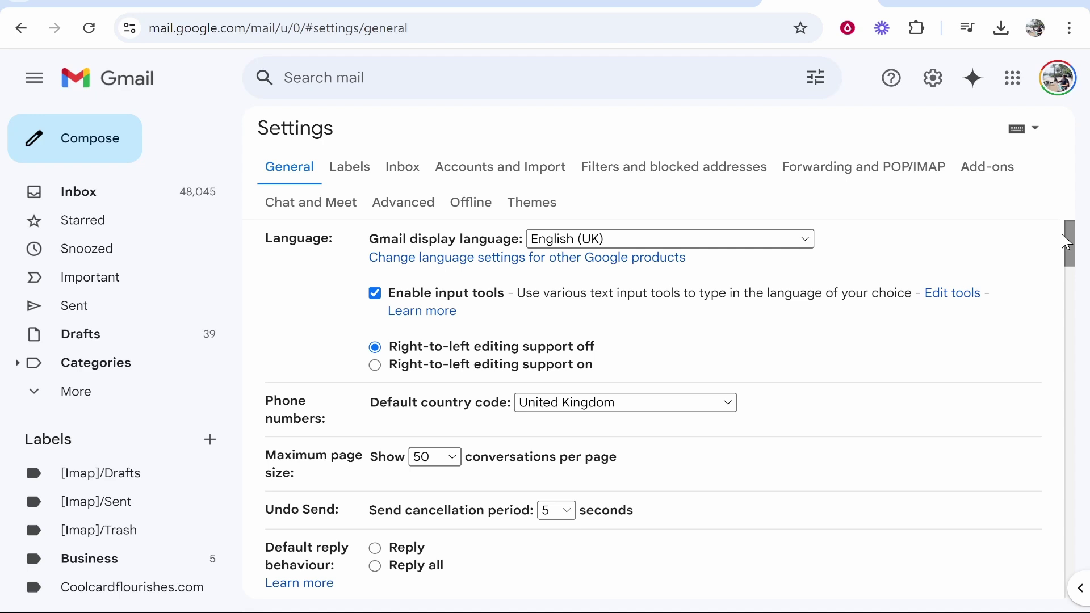
left_click_drag(1066, 238, 1067, 568)
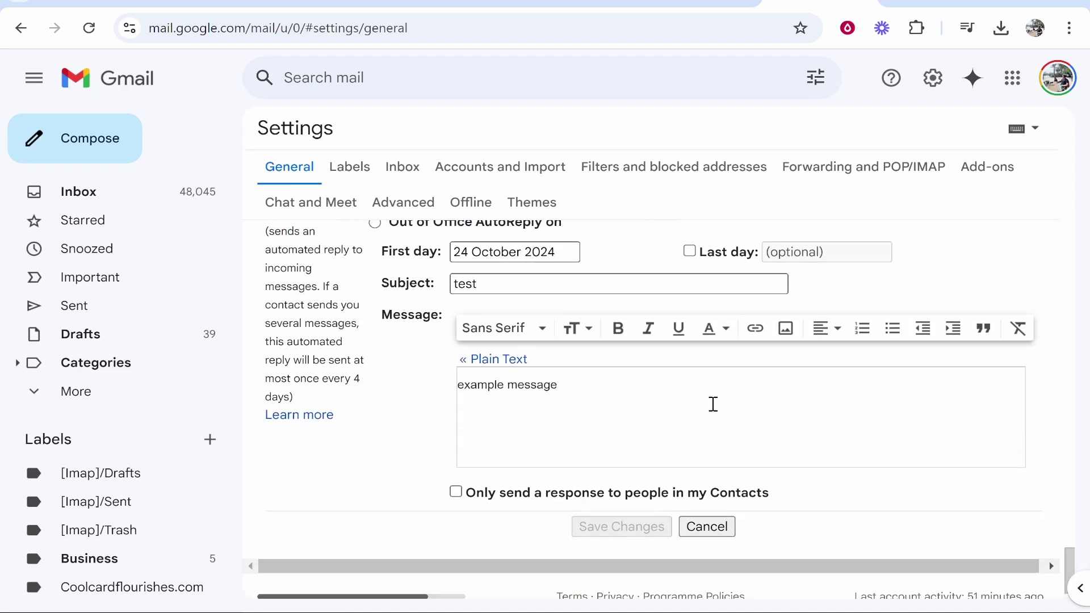
scroll(340, 418, "up", 8)
left_click_drag(267, 403, 342, 406)
left_click(351, 408)
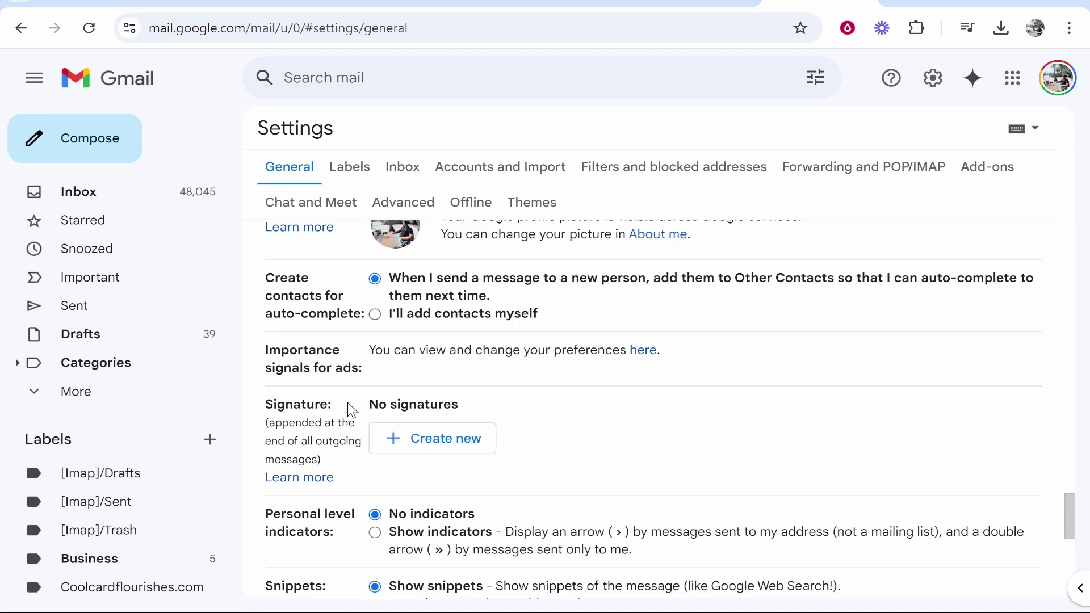
- Create a new signature named 'Test'
left_click(483, 443)
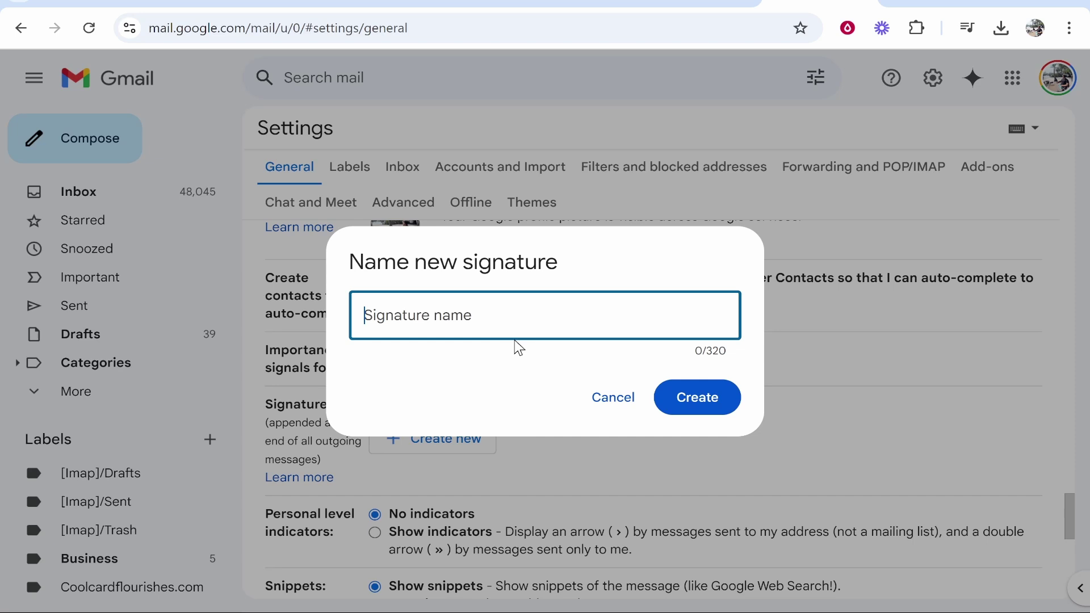
type("Test")
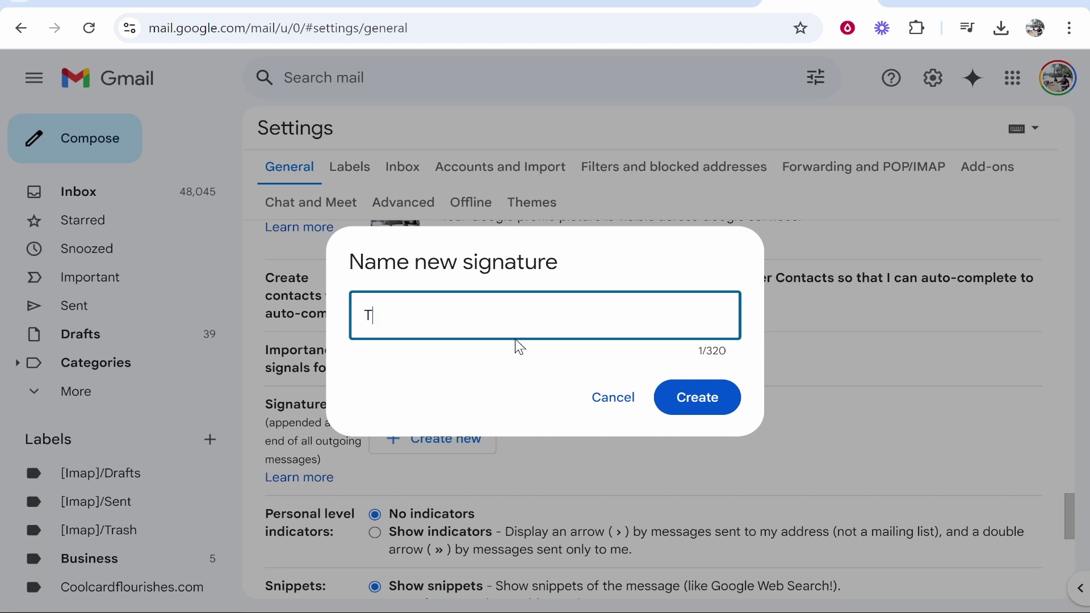
double_click(423, 308)
left_click(413, 309)
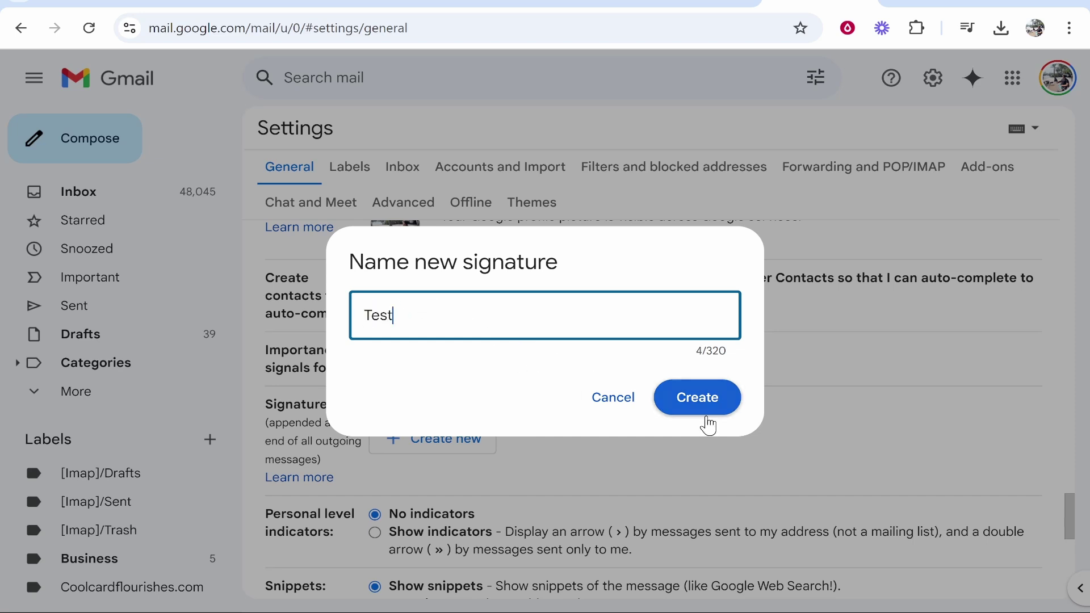
left_click(704, 407)
scroll(888, 404, "down", 2)
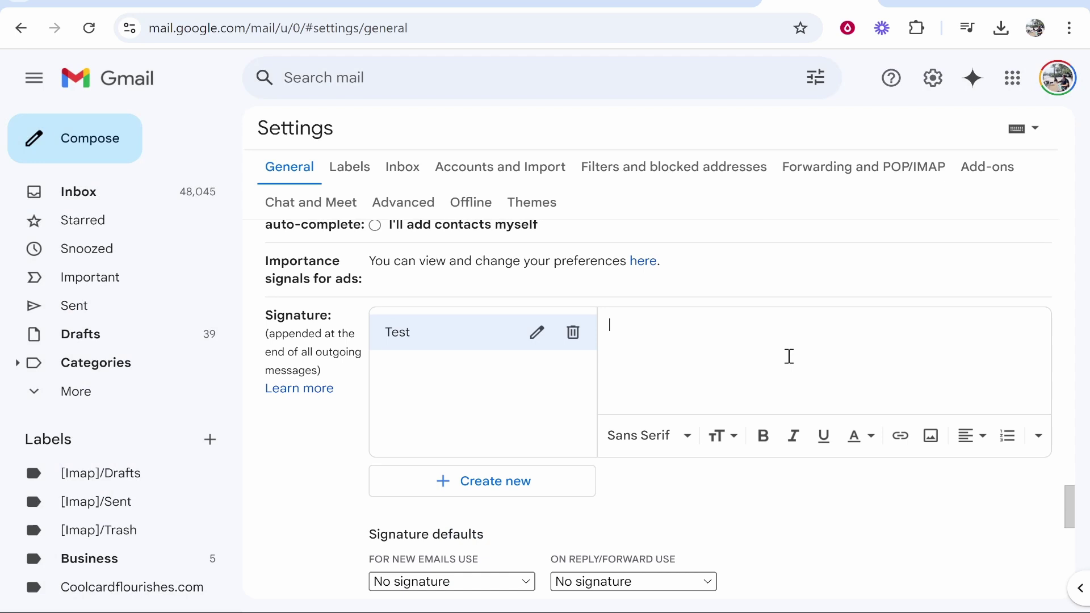
- Clear the signature editor and open the Google Drive image picker's Upload option
key("ctrl+a")
key("BackSpace")
left_click(930, 436)
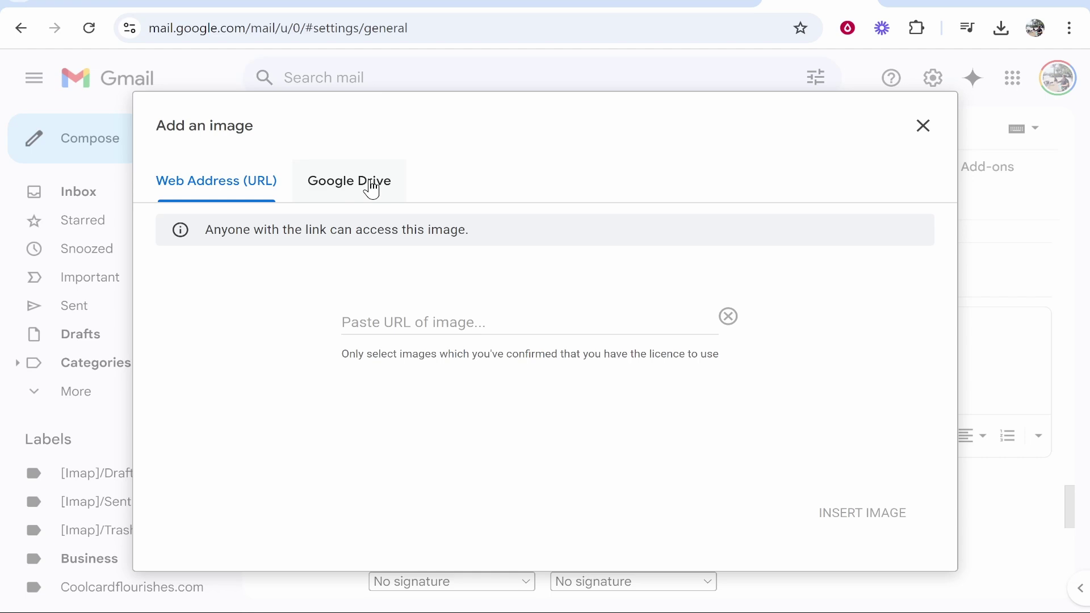
left_click(372, 189)
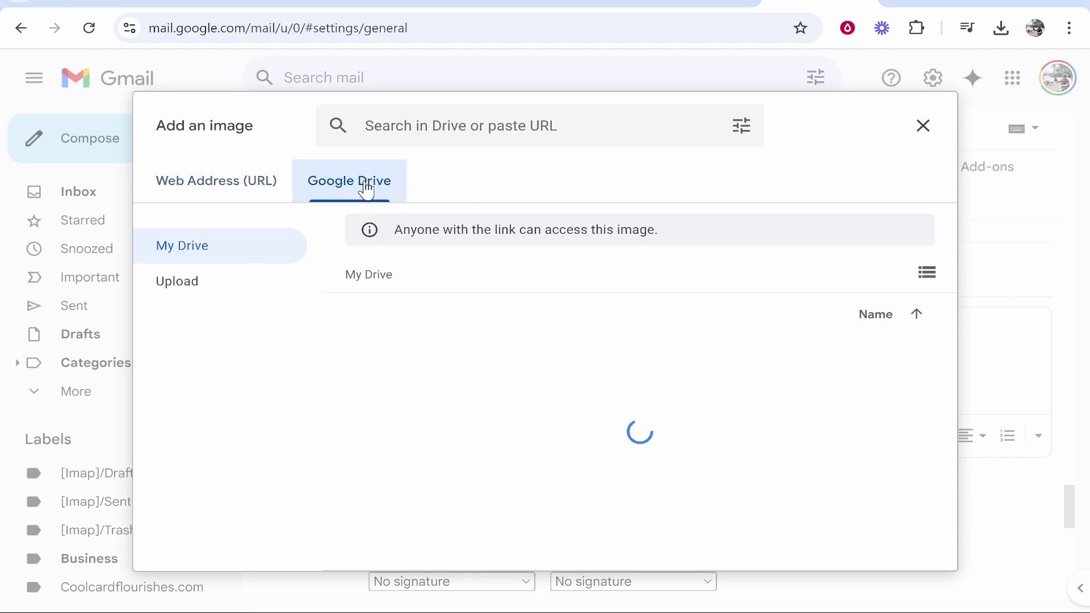
left_click(190, 282)
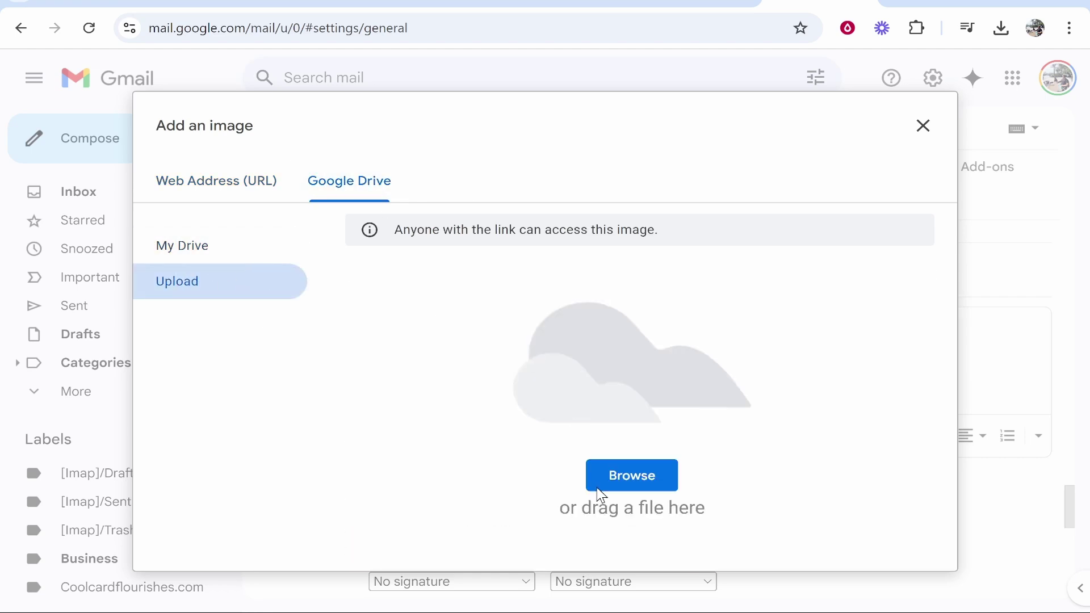
left_click(620, 486)
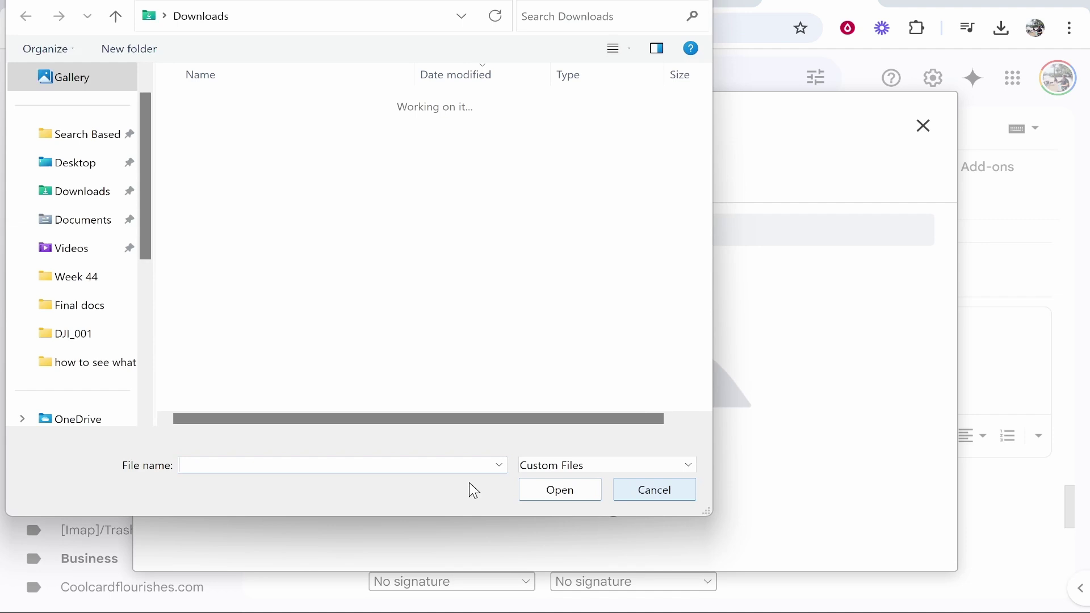
left_click(261, 125)
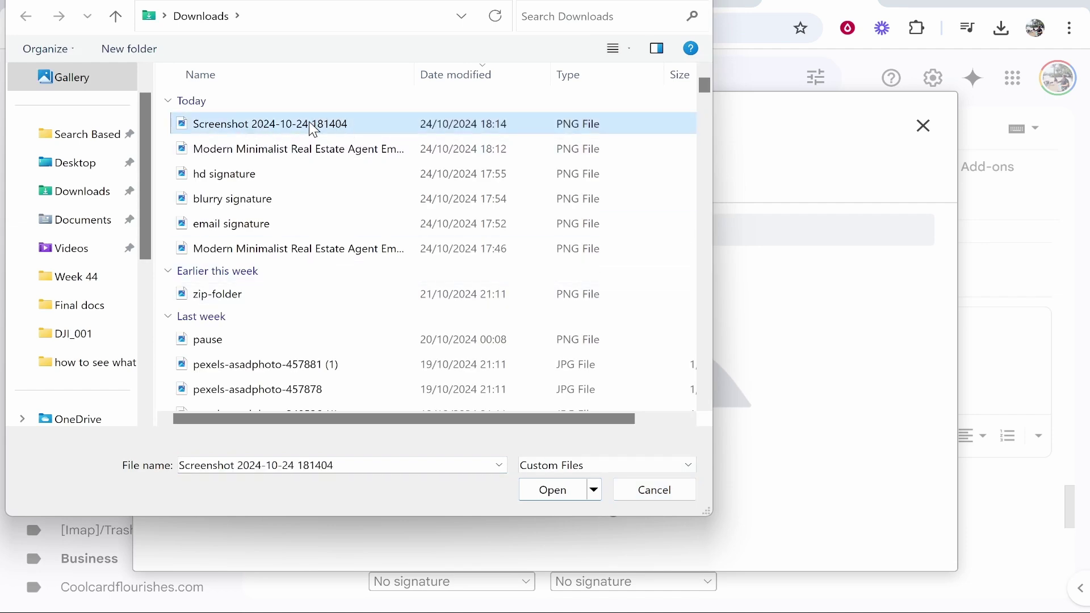
double_click(272, 122)
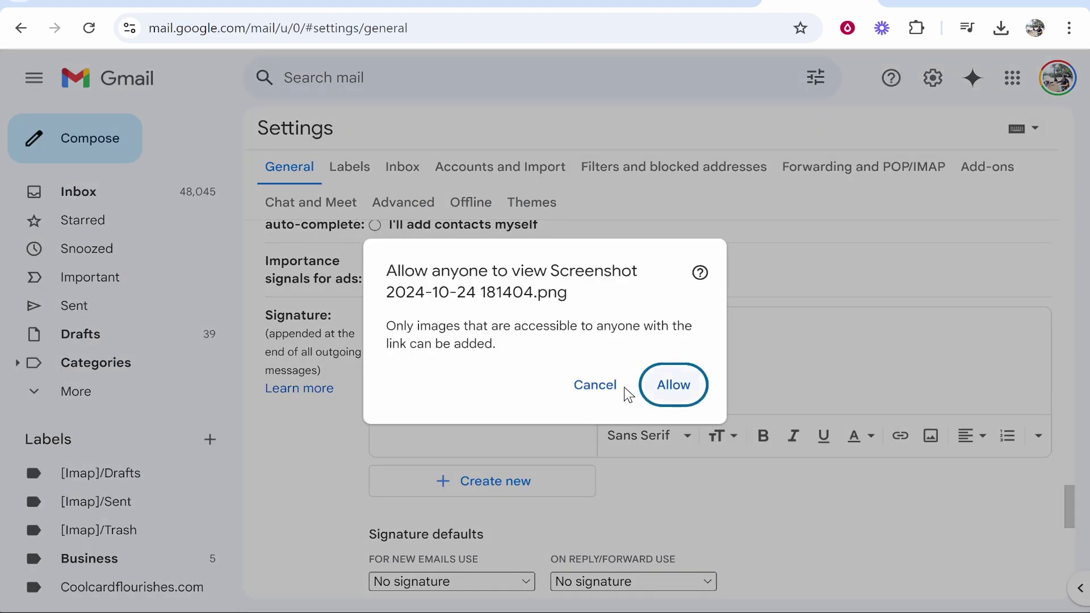
left_click(674, 400)
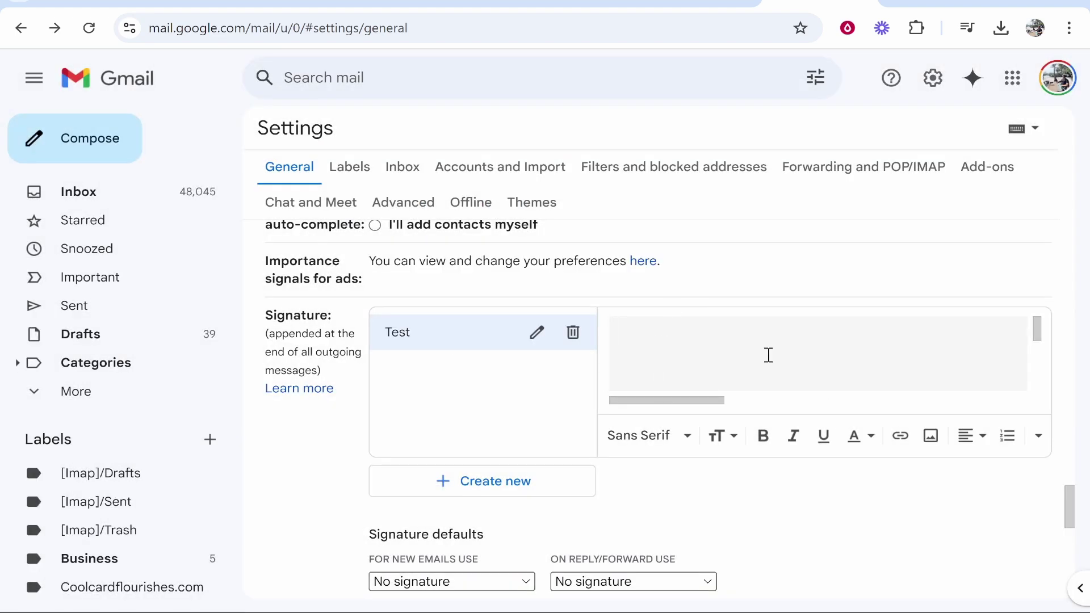
left_click_drag(696, 398, 908, 397)
- Resize the signature image to Large
left_click(845, 347)
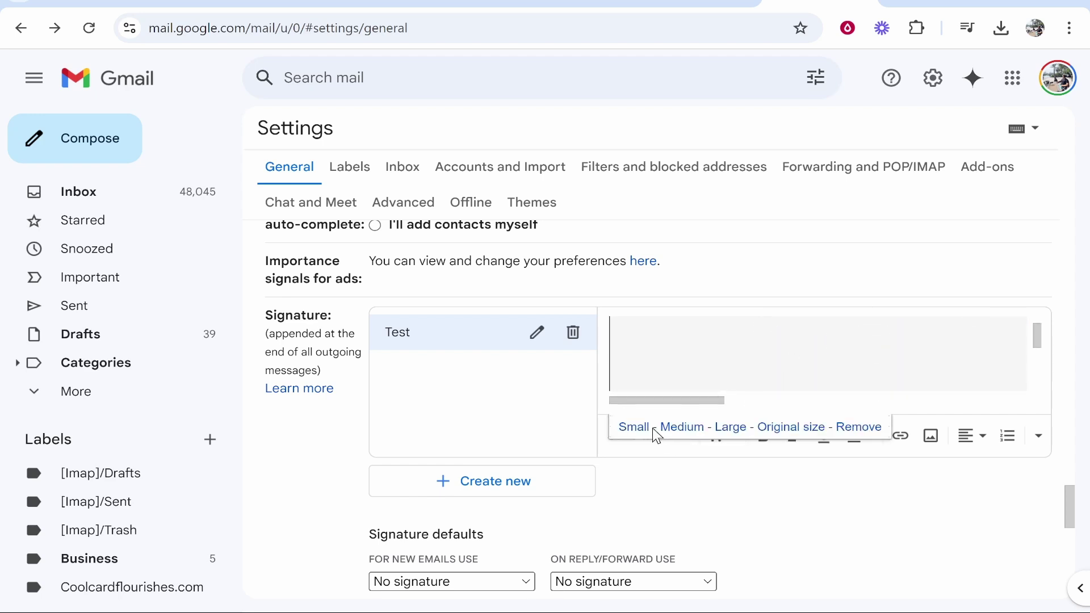
left_click(689, 429)
left_click(729, 428)
- Review the new-emails signature default, leaving it at No signature
scroll(945, 335, "down", 3)
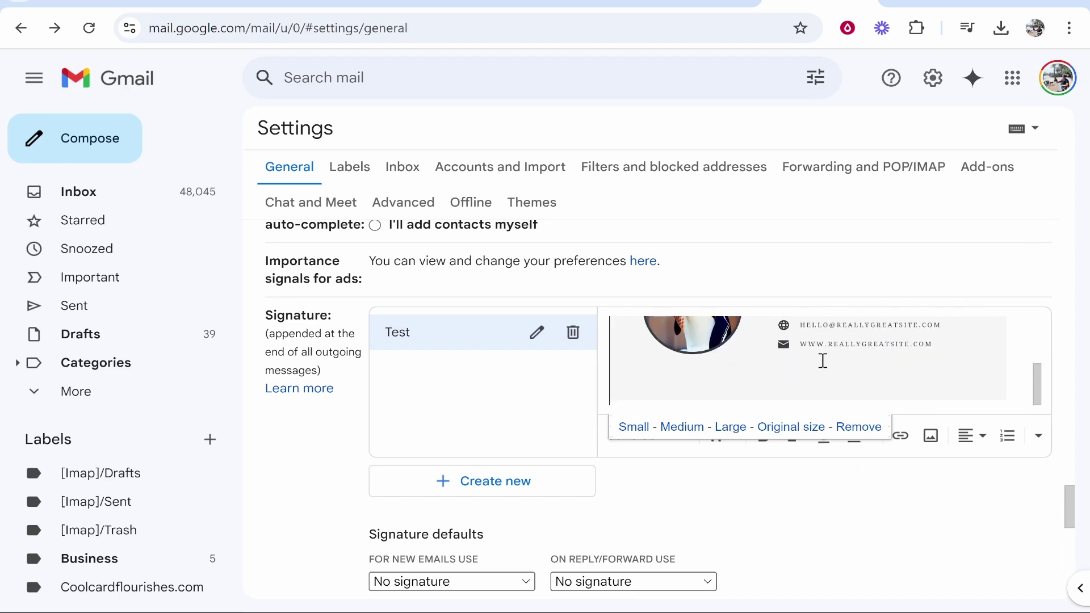
scroll(725, 332, "down", 3)
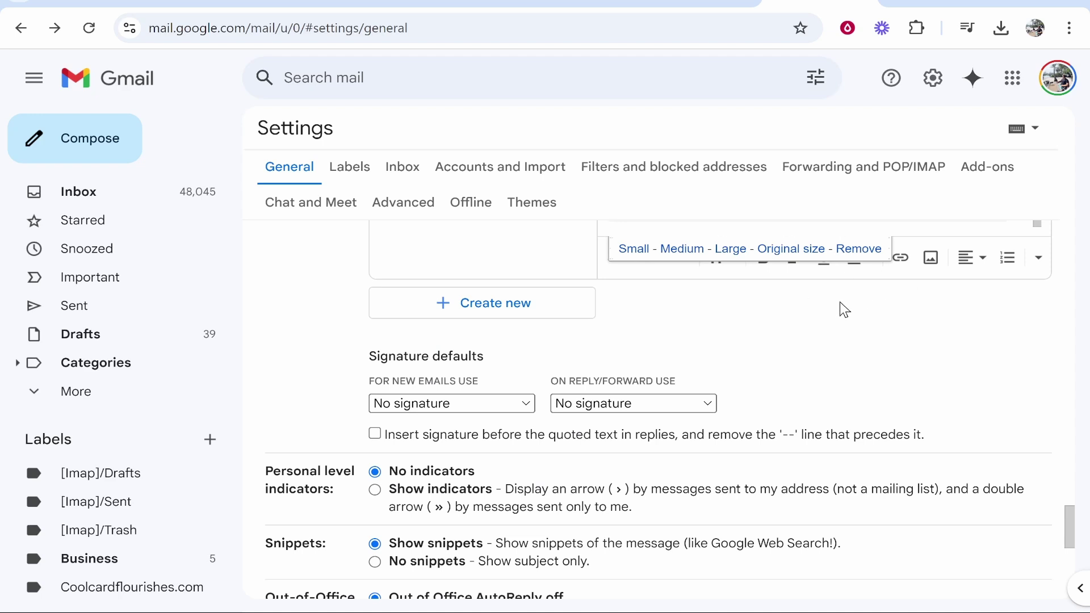
left_click_drag(381, 361, 471, 361)
left_click(470, 366)
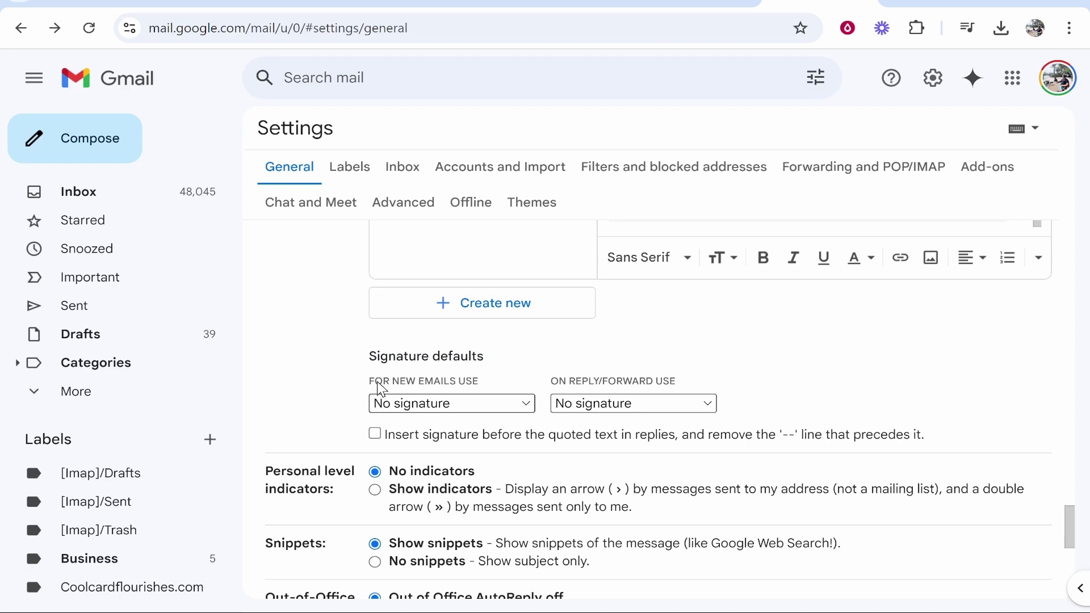
left_click_drag(392, 382, 479, 383)
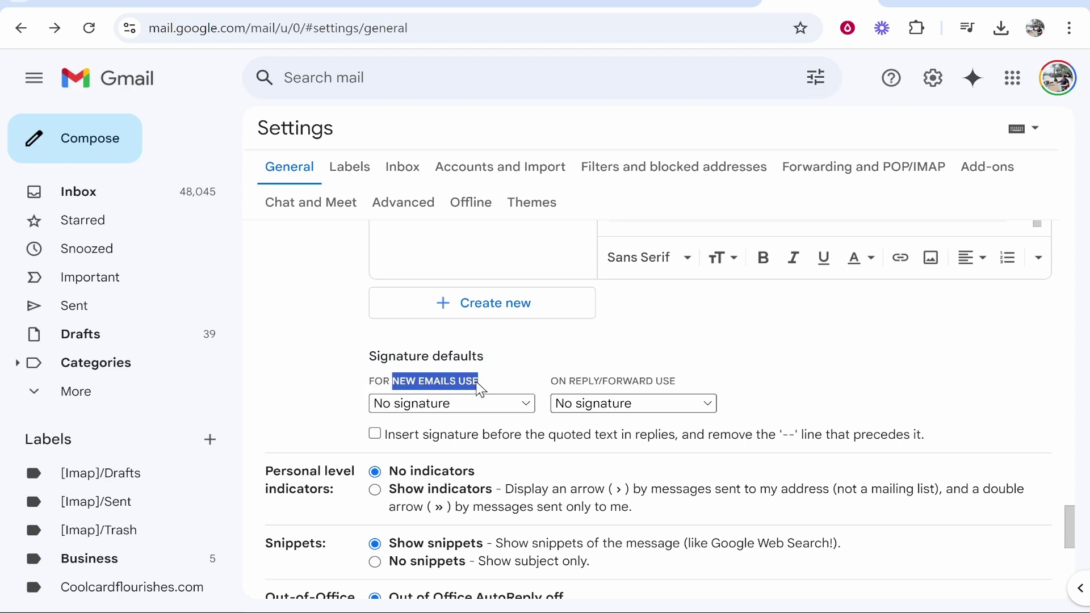
left_click(437, 404)
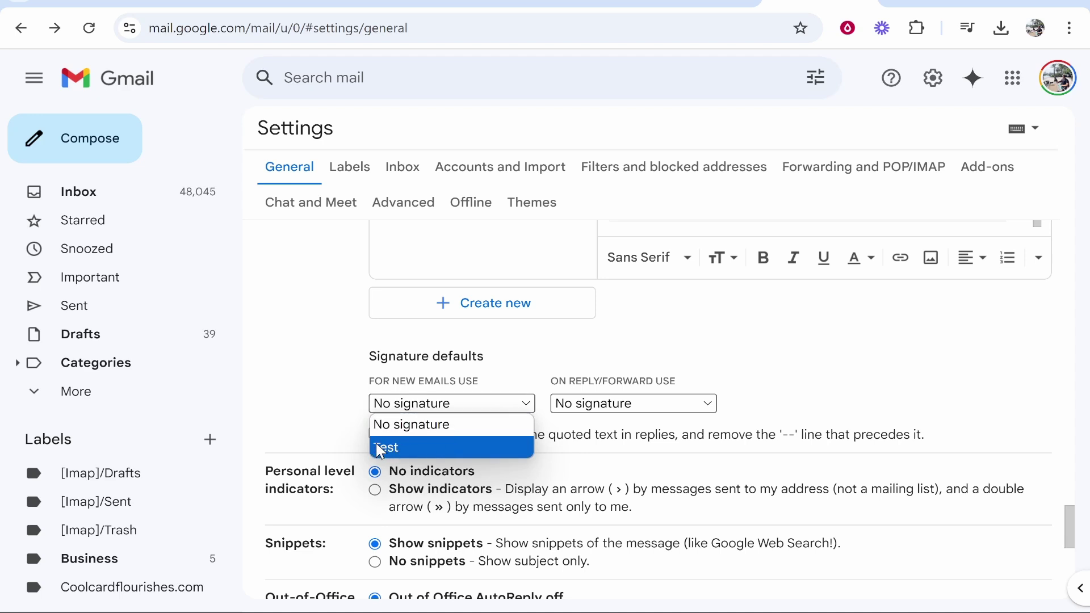
left_click(304, 389)
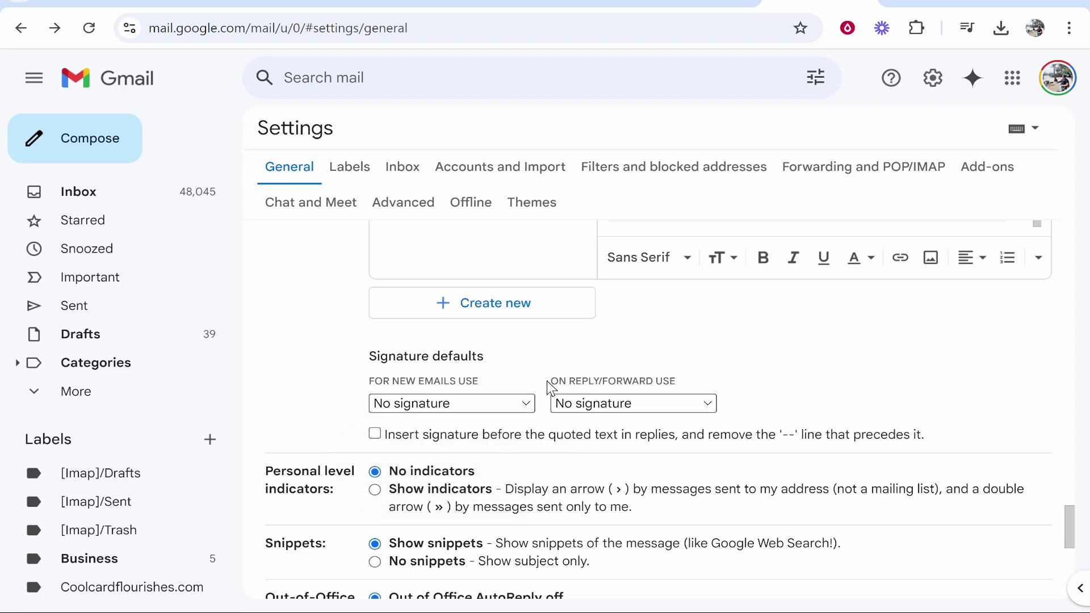
- Review the reply and forward signature default, leaving it at No signature
left_click_drag(548, 380, 692, 385)
left_click(603, 382)
left_click(691, 384)
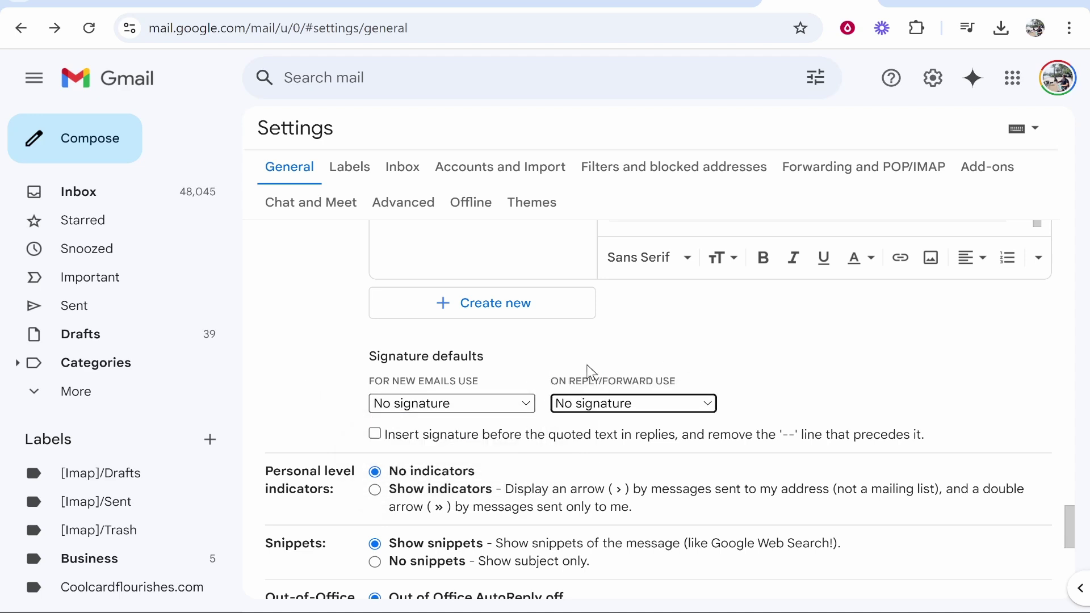
left_click(676, 404)
left_click(1022, 376)
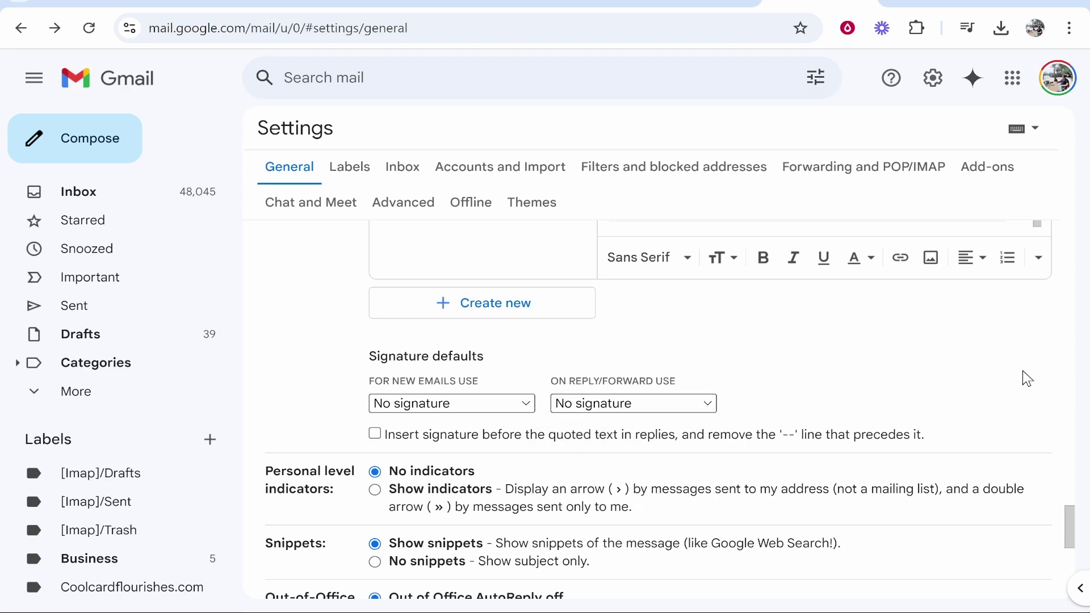
scroll(839, 352, "down", 10)
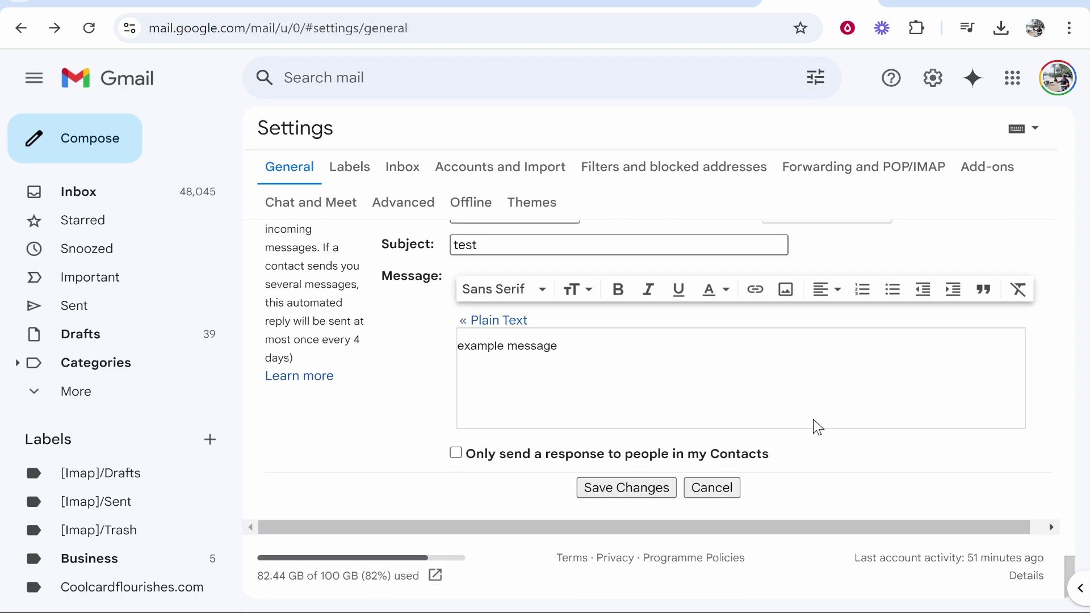